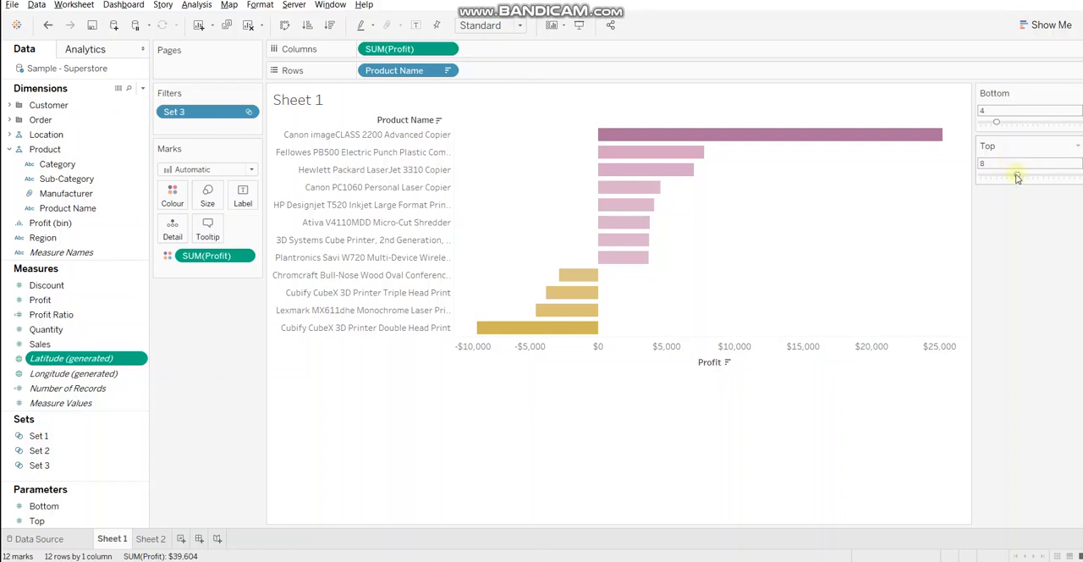
Set the Top parameter to 5 and the Bottom parameter to 7 for the profit chart on Sheet 1
{"action": "left_click_drag", "start_coordinate": [1016, 175], "coordinate": [1000, 179]}
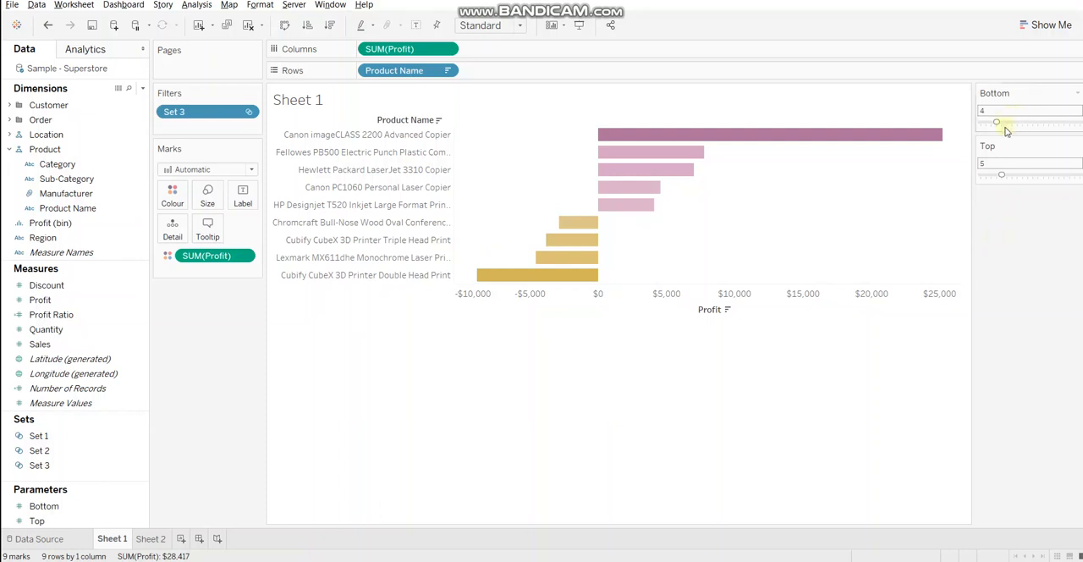
{"action": "left_click_drag", "start_coordinate": [998, 124], "coordinate": [1014, 123]}
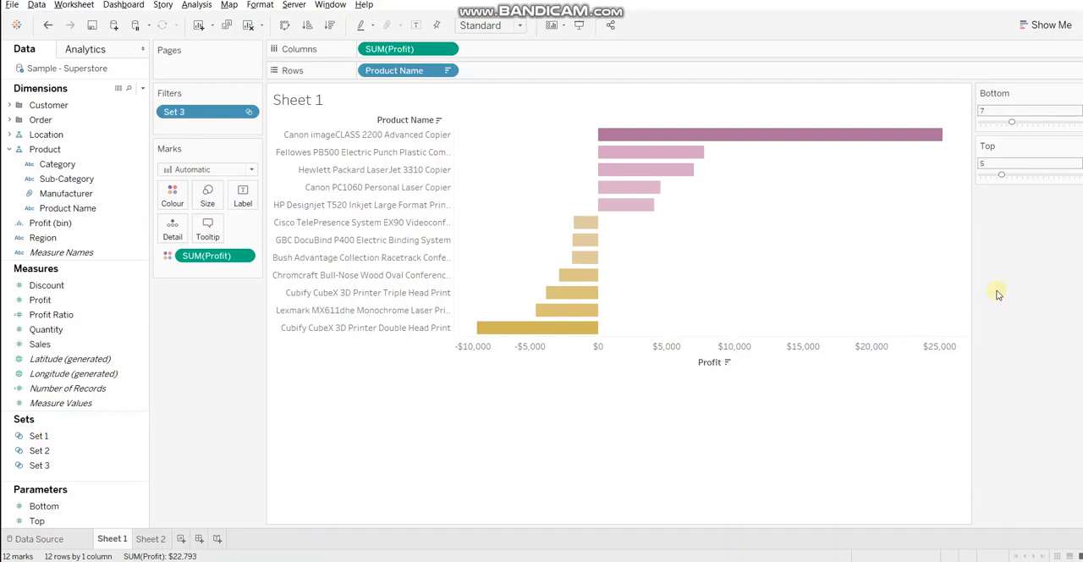
Build a horizontal bar chart on Sheet 2 with the sum of Profit in columns and Product Name in rows
{"action": "left_click", "coordinate": [152, 540]}
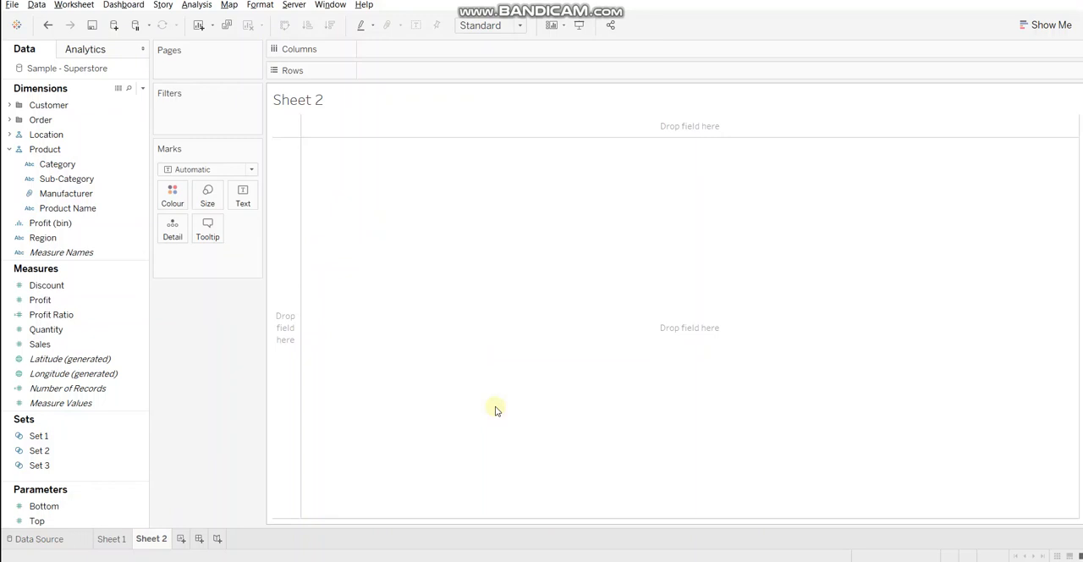
{"action": "left_click", "coordinate": [54, 376]}
{"action": "left_click", "coordinate": [54, 311]}
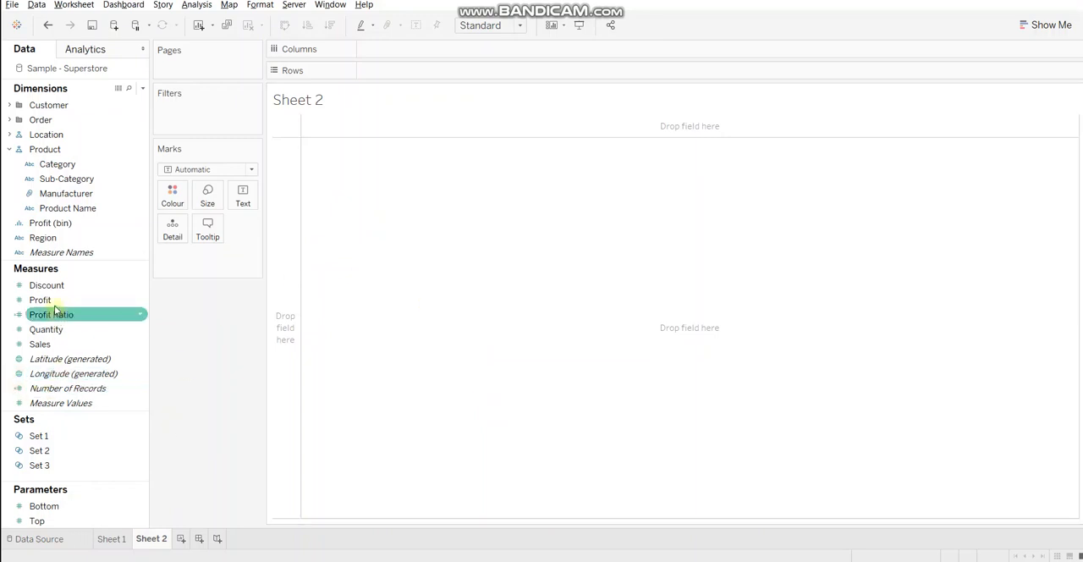
{"action": "double_click", "coordinate": [40, 301]}
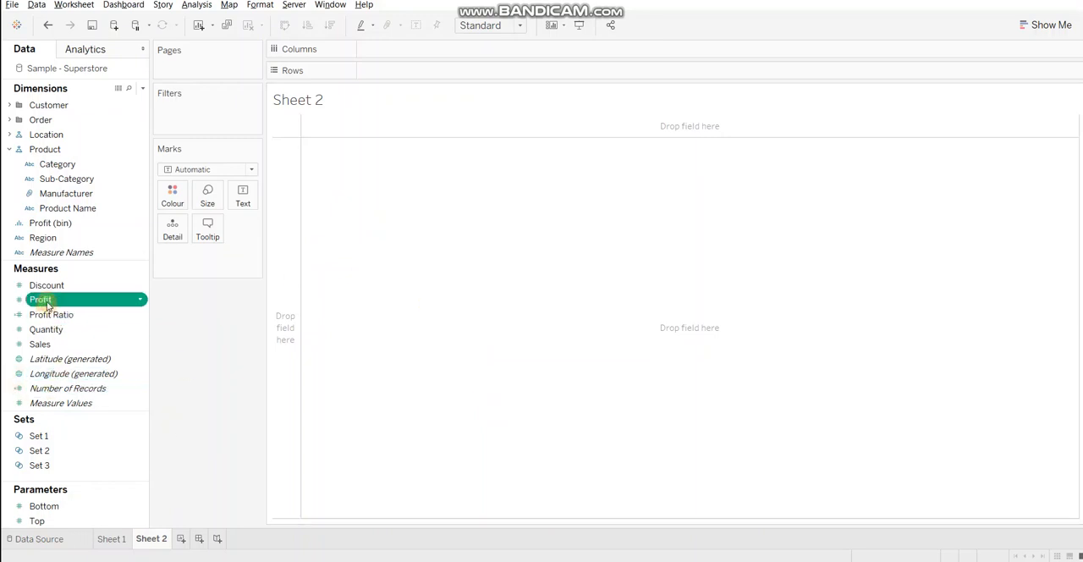
{"action": "double_click", "coordinate": [56, 210]}
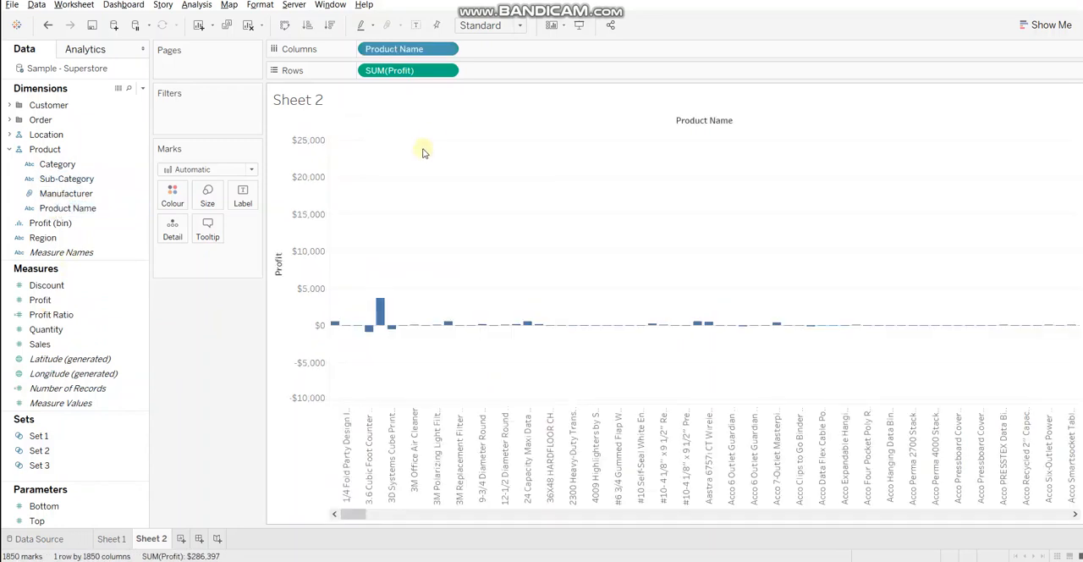
{"action": "left_click", "coordinate": [286, 25]}
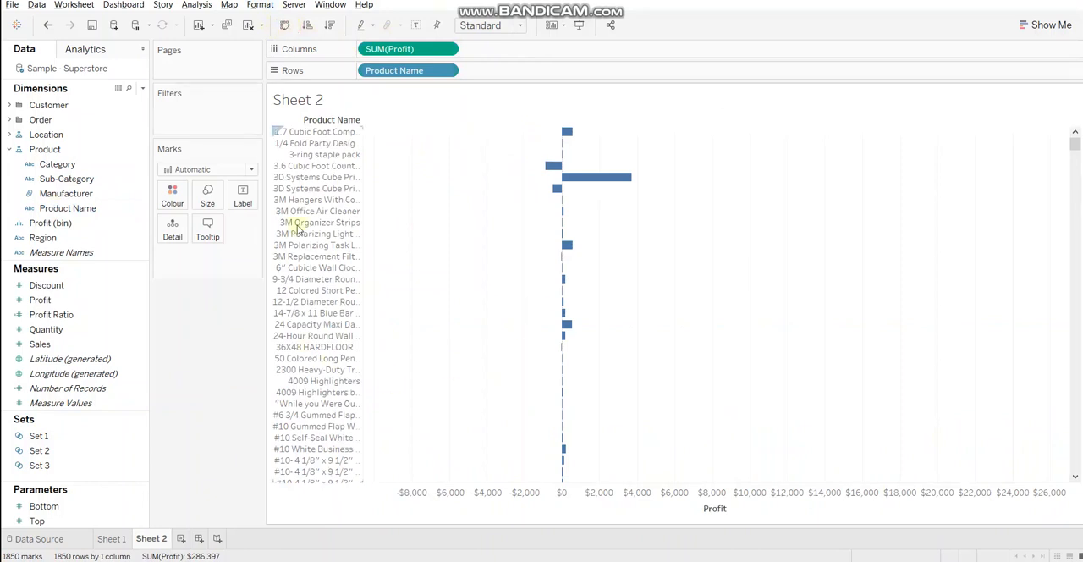
Start a new set from the Product Name dimension and name it Top Products
{"action": "right_click", "coordinate": [114, 208]}
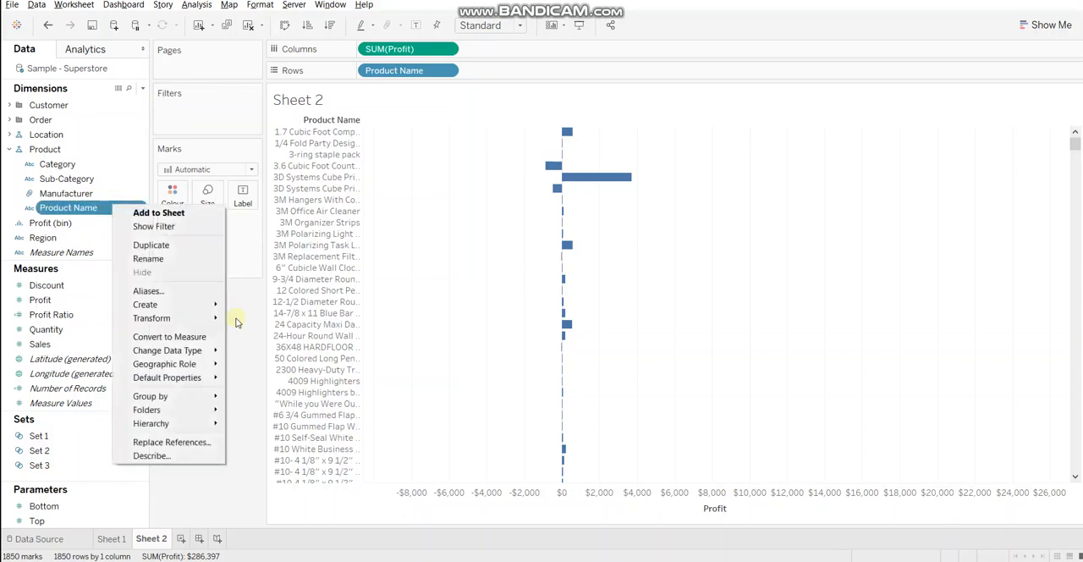
{"action": "mouse_move", "coordinate": [214, 306]}
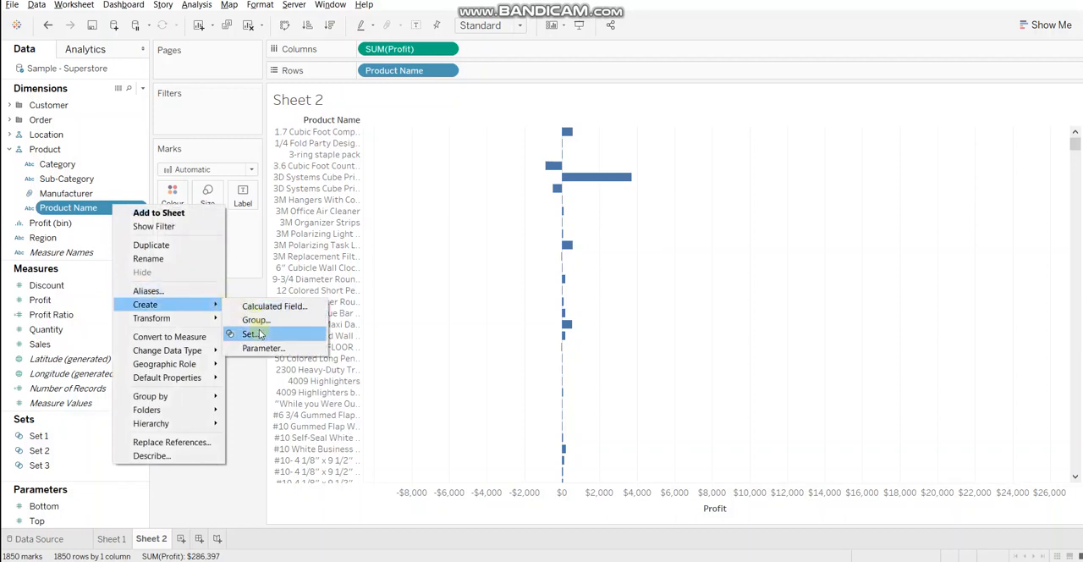
{"action": "left_click", "coordinate": [256, 332]}
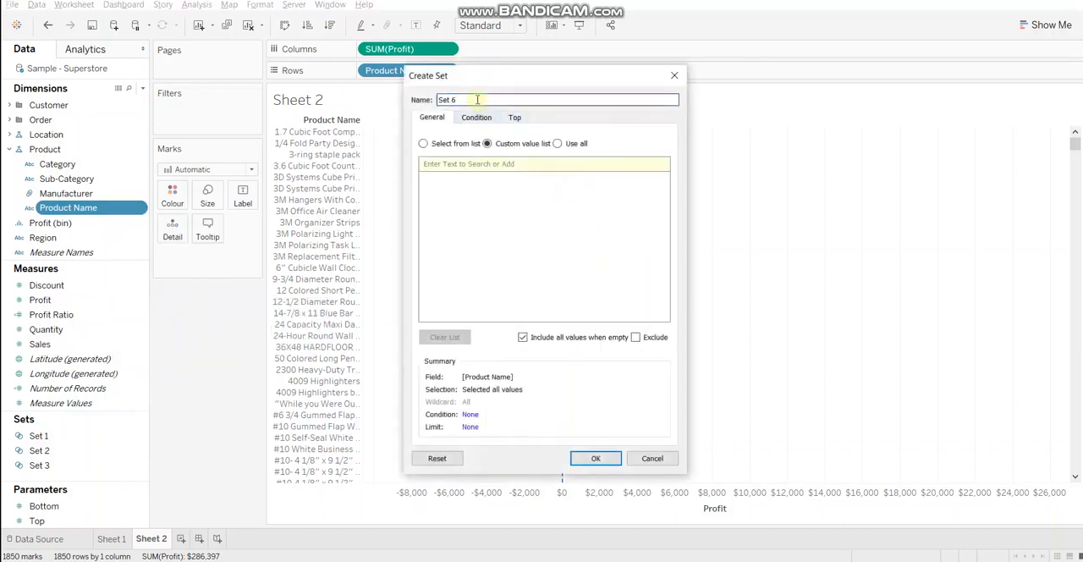
{"action": "type", "text": "Top "}
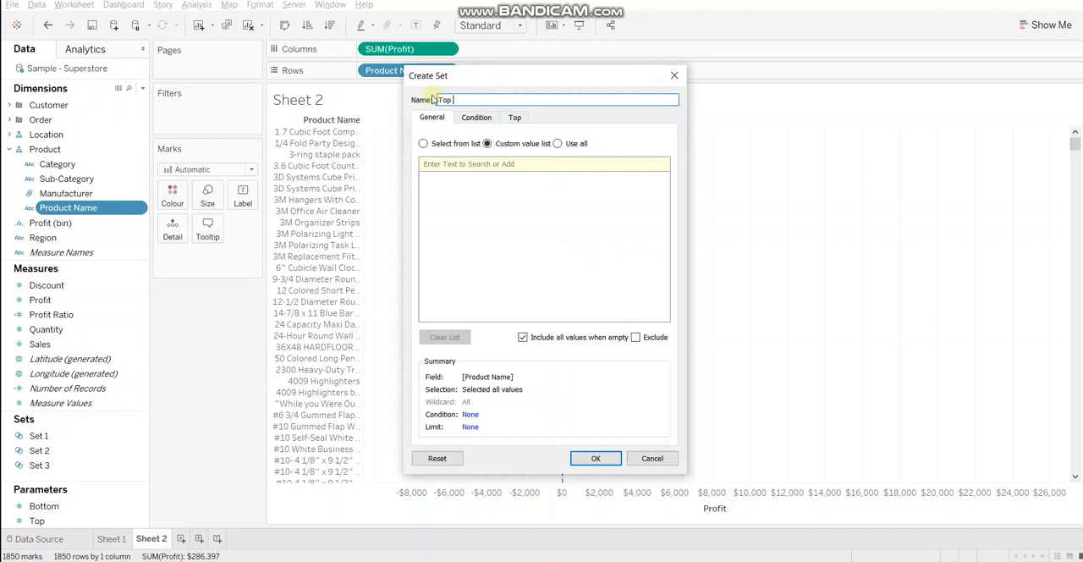
{"action": "type", "text": "Products"}
Limit the Top Products set by field, using the Top option
{"action": "left_click", "coordinate": [523, 120]}
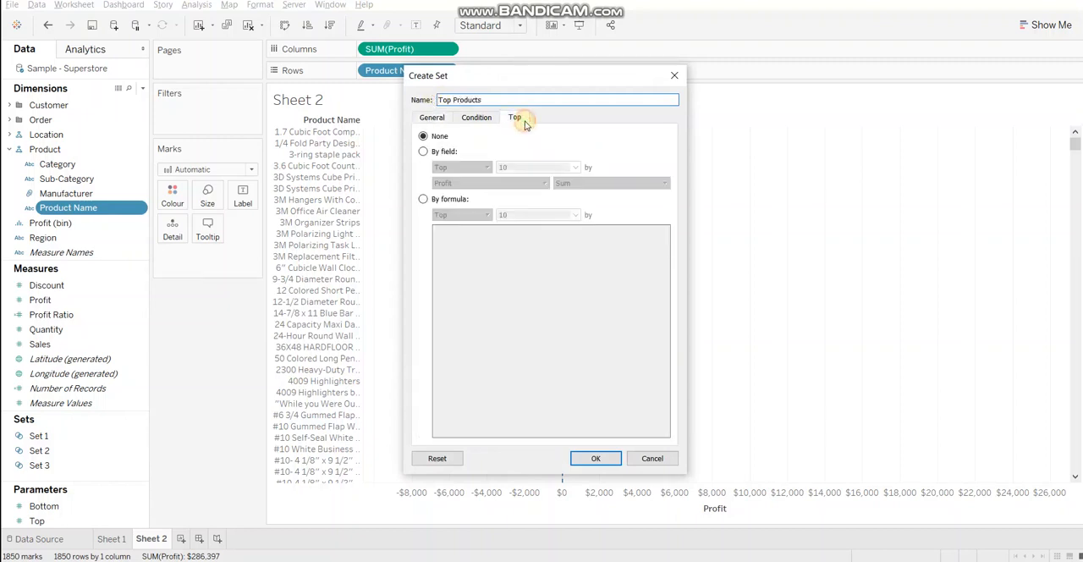
{"action": "left_click", "coordinate": [434, 154]}
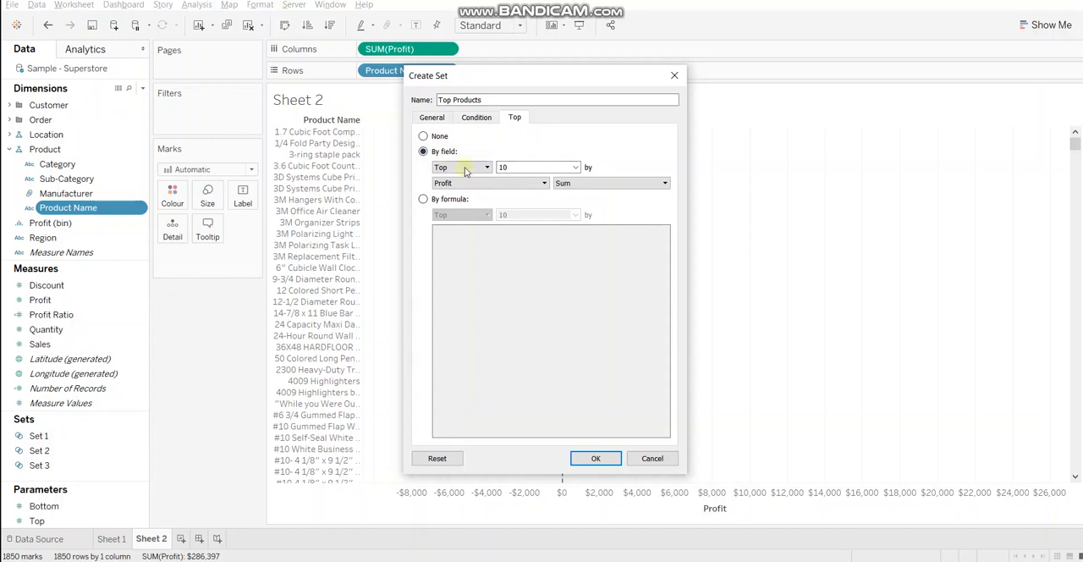
{"action": "left_click", "coordinate": [463, 167]}
{"action": "left_click", "coordinate": [464, 178]}
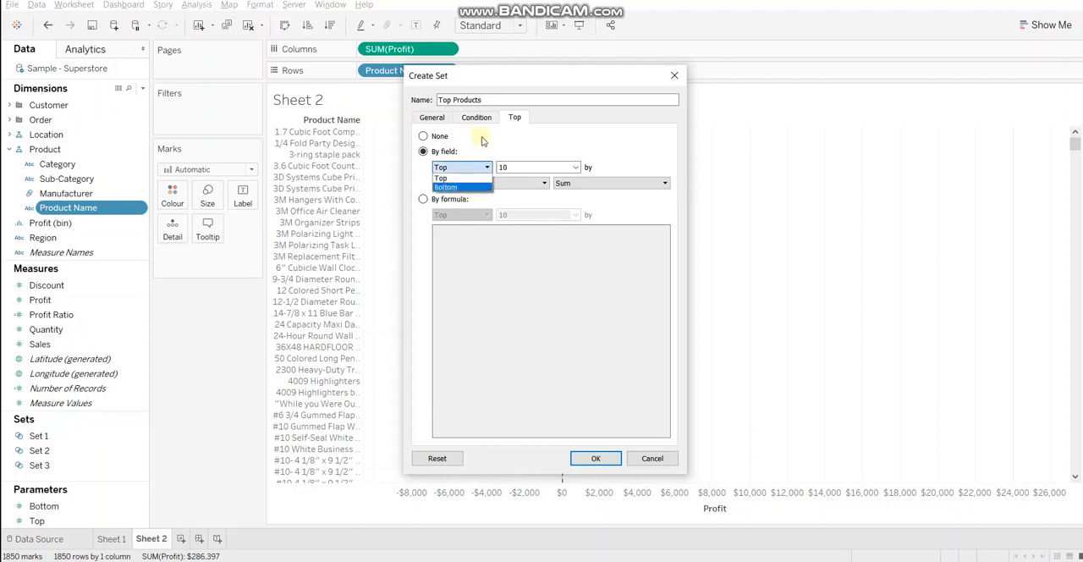
{"action": "left_click", "coordinate": [470, 168]}
{"action": "left_click", "coordinate": [472, 179]}
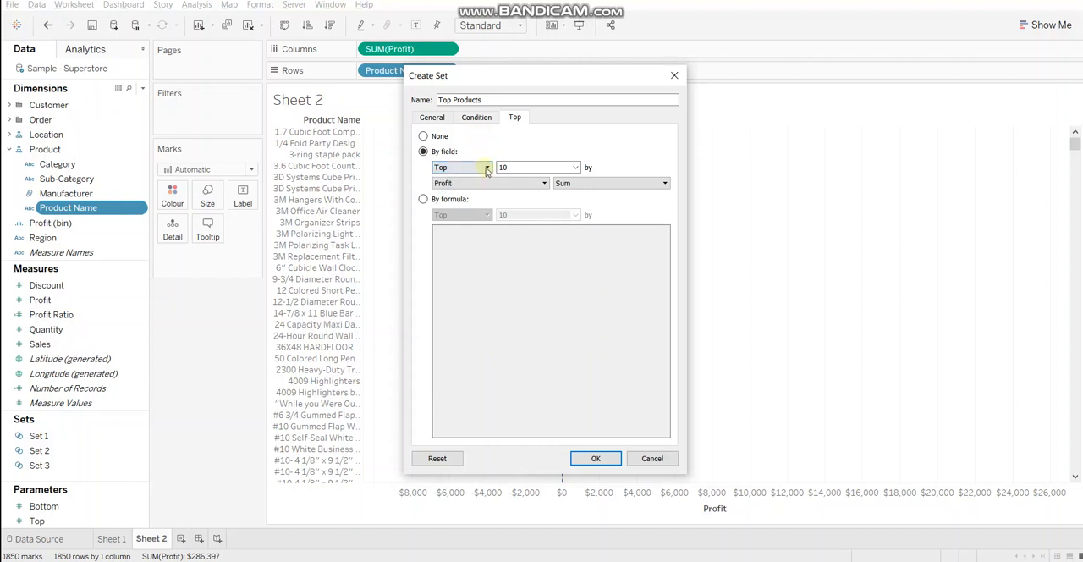
Set the limit to 7 products by the sum of Profit and create the set
{"action": "left_click", "coordinate": [515, 167]}
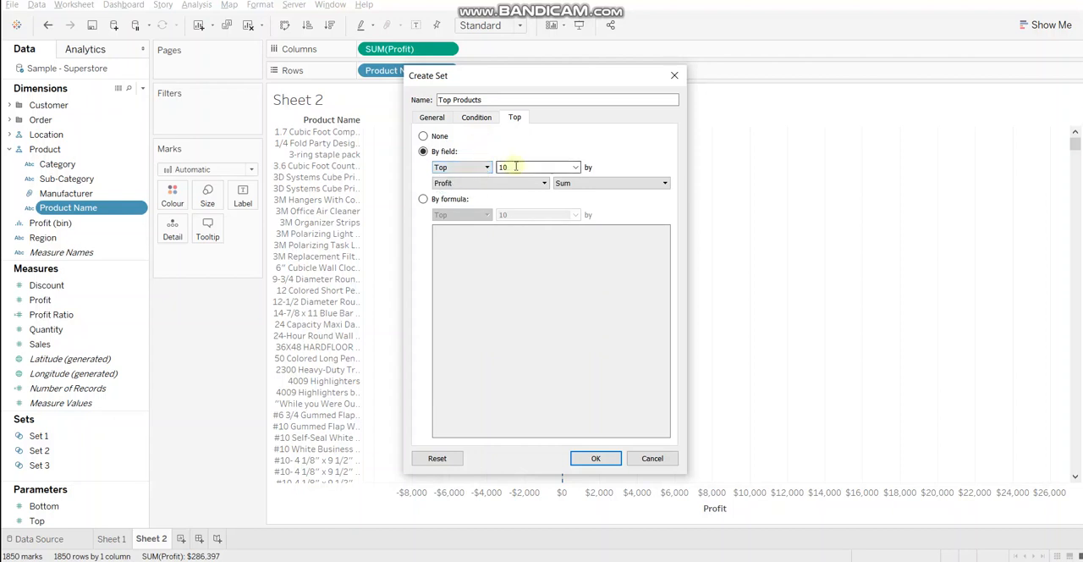
{"action": "left_click", "coordinate": [576, 166]}
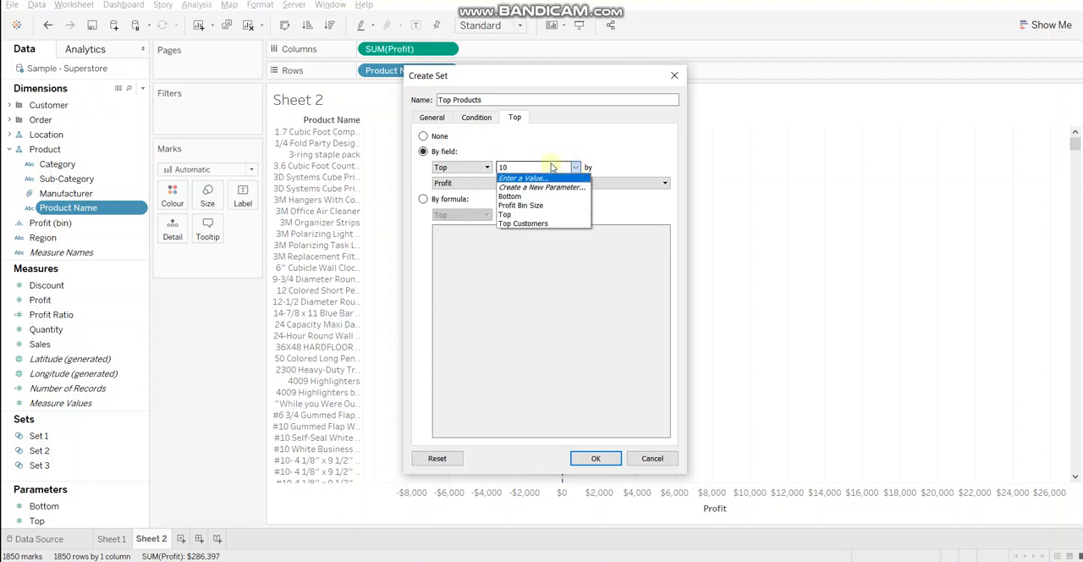
{"action": "left_click", "coordinate": [551, 164]}
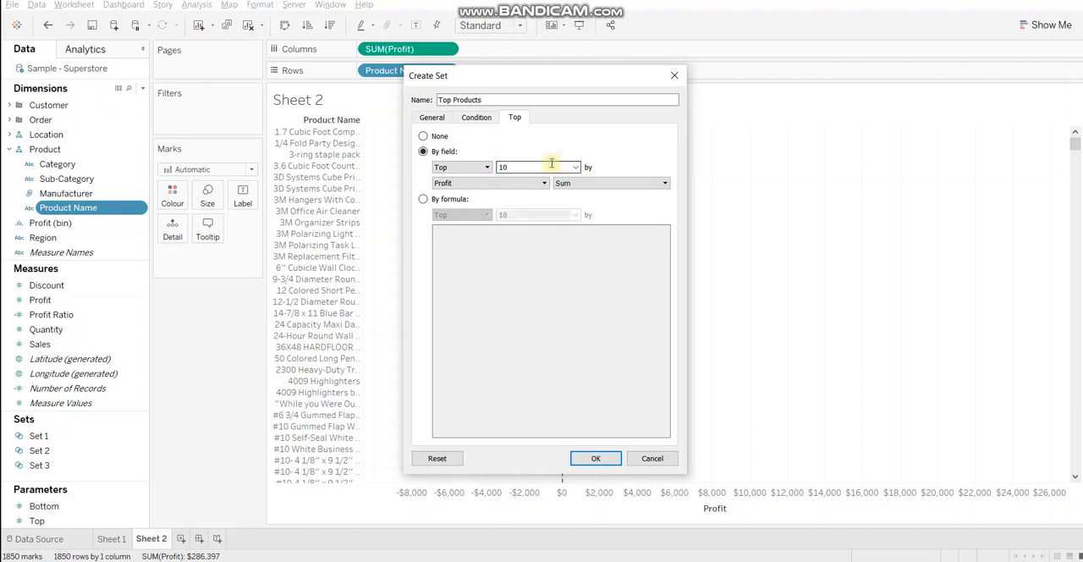
{"action": "key", "text": "BackSpace"}
{"action": "key", "text": "BackSpace"}
{"action": "type", "text": "7"}
{"action": "left_click", "coordinate": [489, 185]}
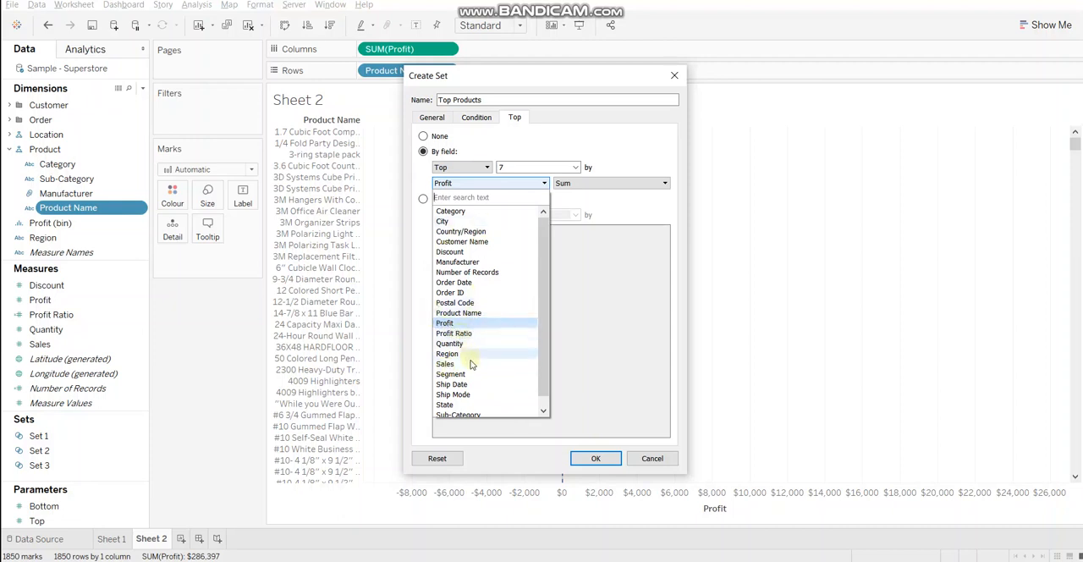
{"action": "left_click", "coordinate": [451, 324]}
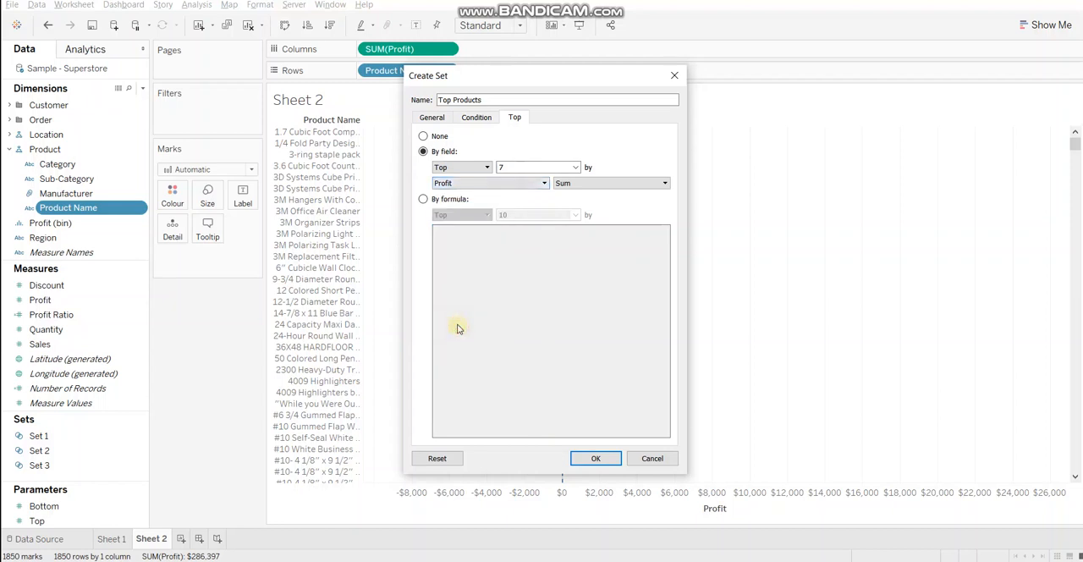
{"action": "left_click", "coordinate": [583, 457]}
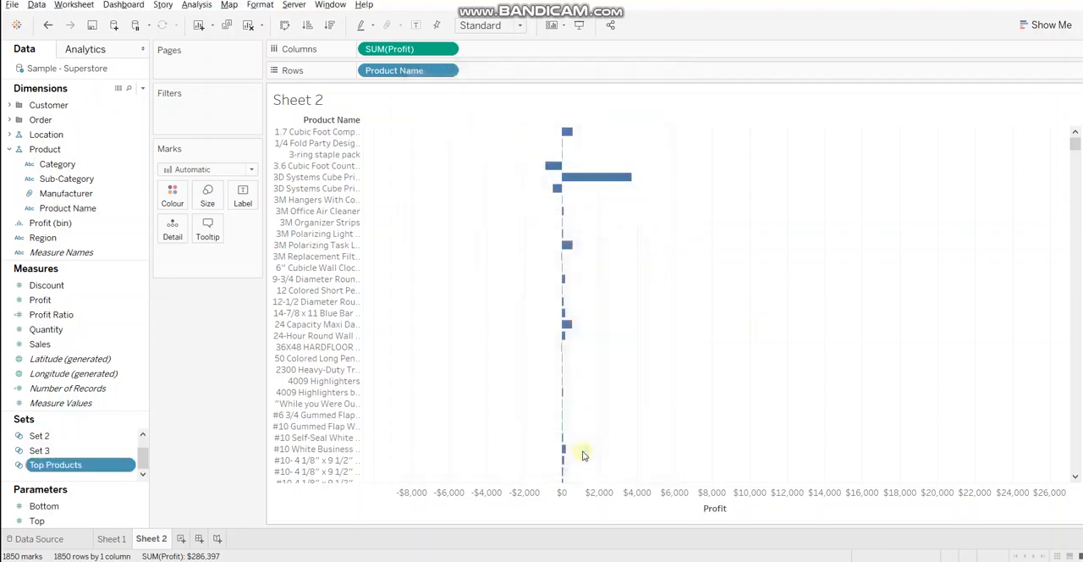
Filter the Sheet 2 chart with the Top Products set
{"action": "right_click", "coordinate": [58, 465]}
{"action": "left_click", "coordinate": [231, 314]}
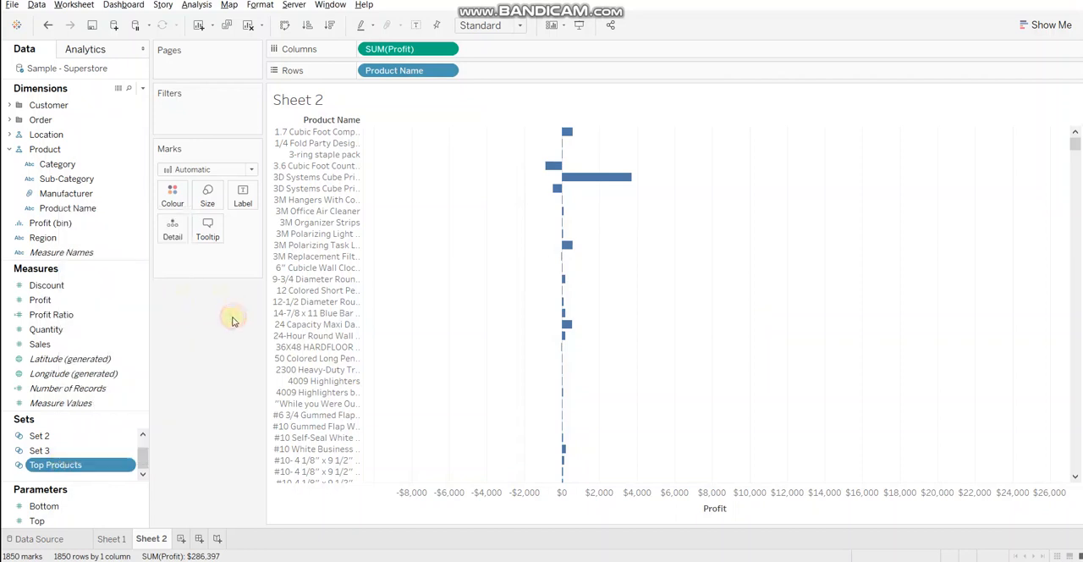
{"action": "left_click", "coordinate": [59, 467]}
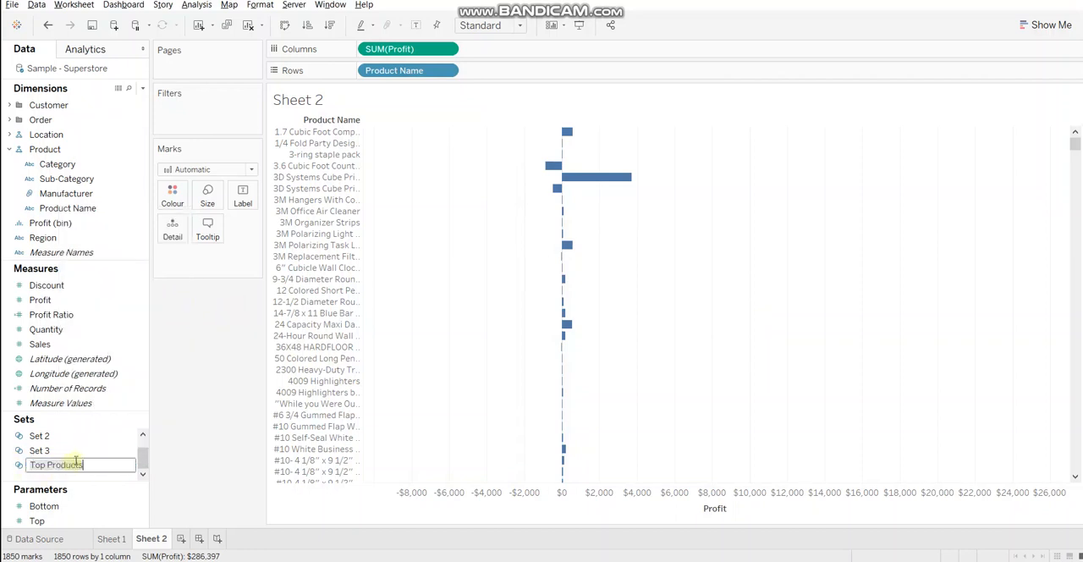
{"action": "left_click", "coordinate": [211, 411]}
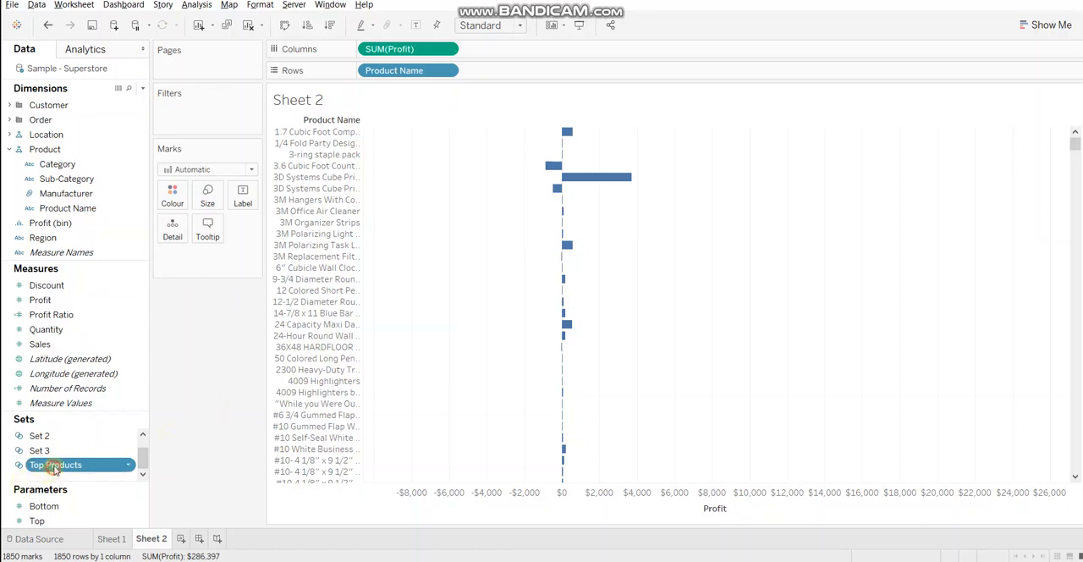
{"action": "left_click_drag", "start_coordinate": [52, 466], "coordinate": [191, 119]}
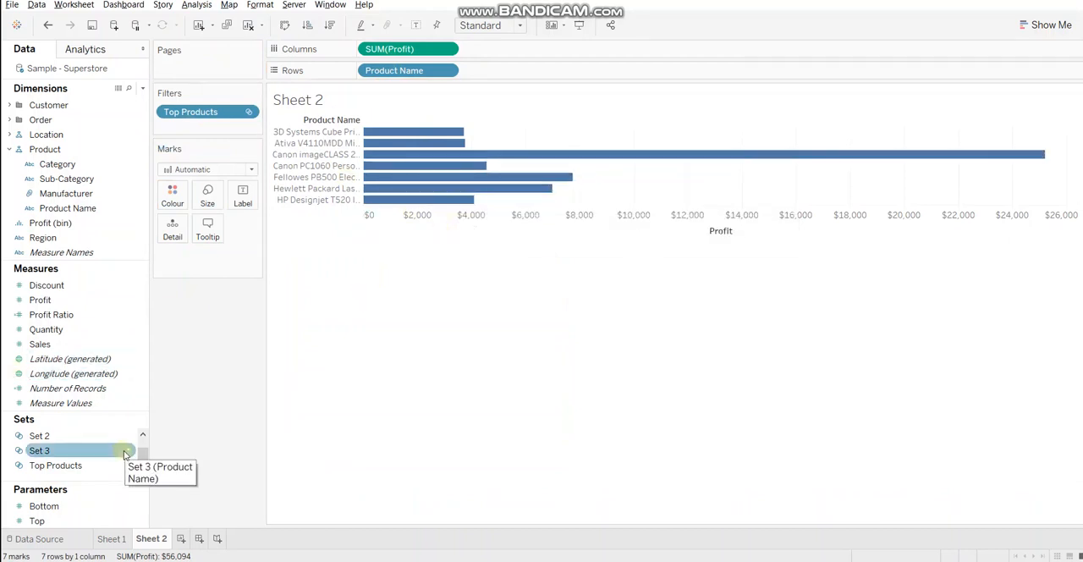
Duplicate the Top Products set and change the copy's name to Bottom Products
{"action": "right_click", "coordinate": [100, 466]}
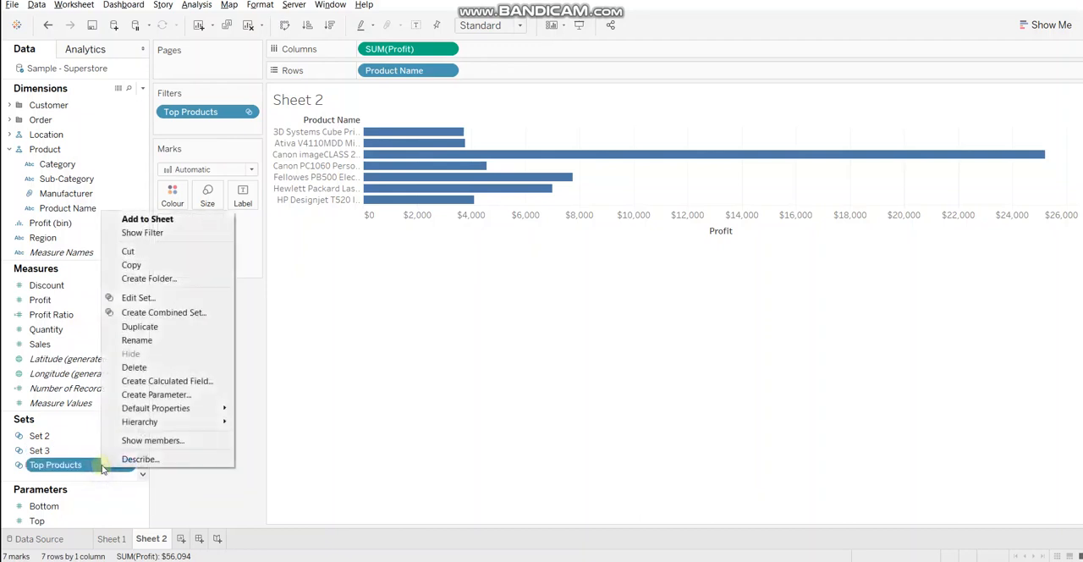
{"action": "left_click", "coordinate": [159, 327]}
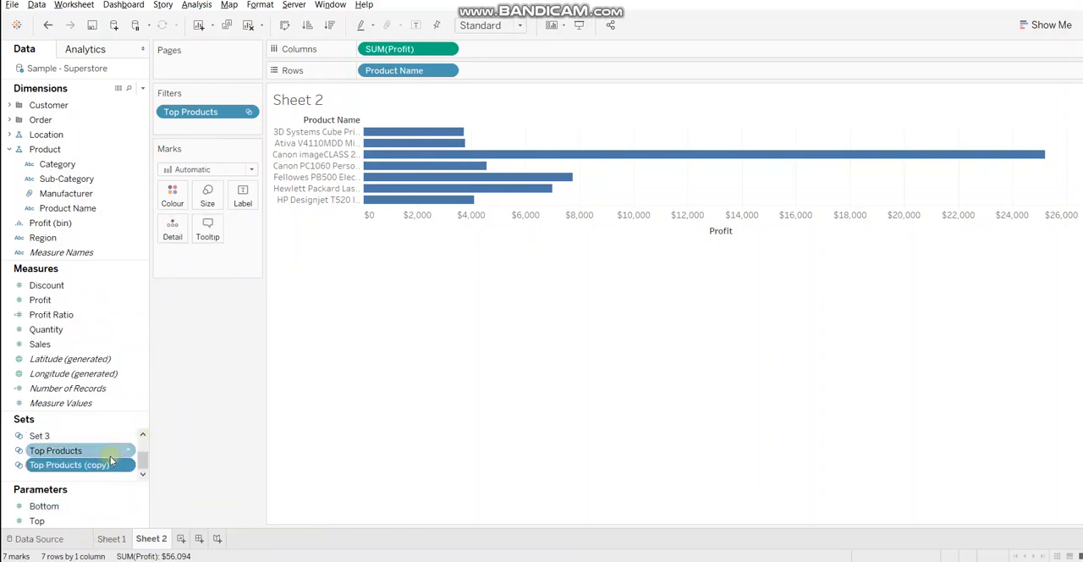
{"action": "right_click", "coordinate": [109, 465]}
{"action": "left_click", "coordinate": [176, 288]}
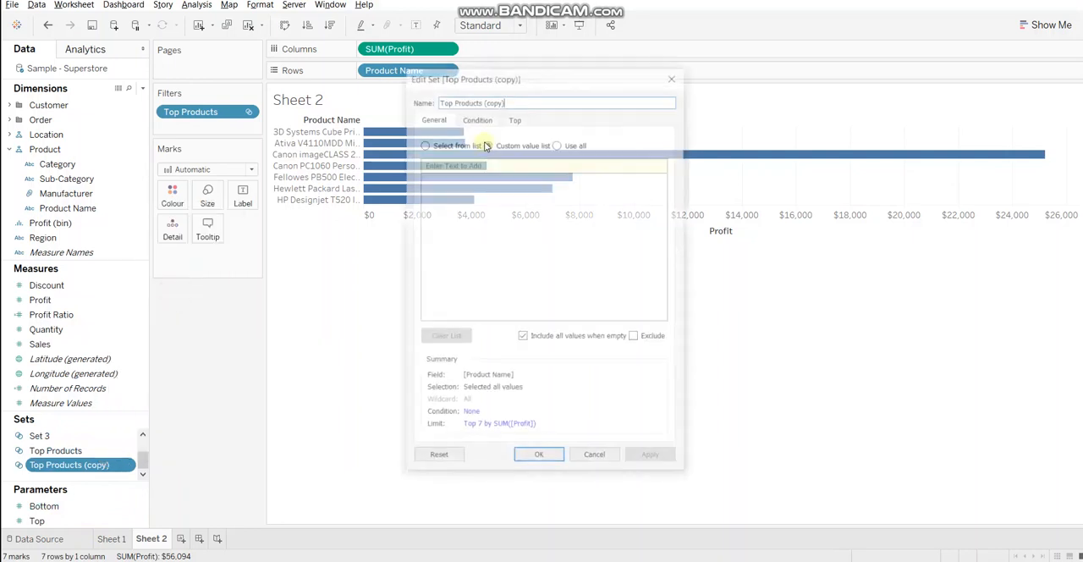
{"action": "double_click", "coordinate": [446, 100]}
{"action": "type", "text": "Bottom"}
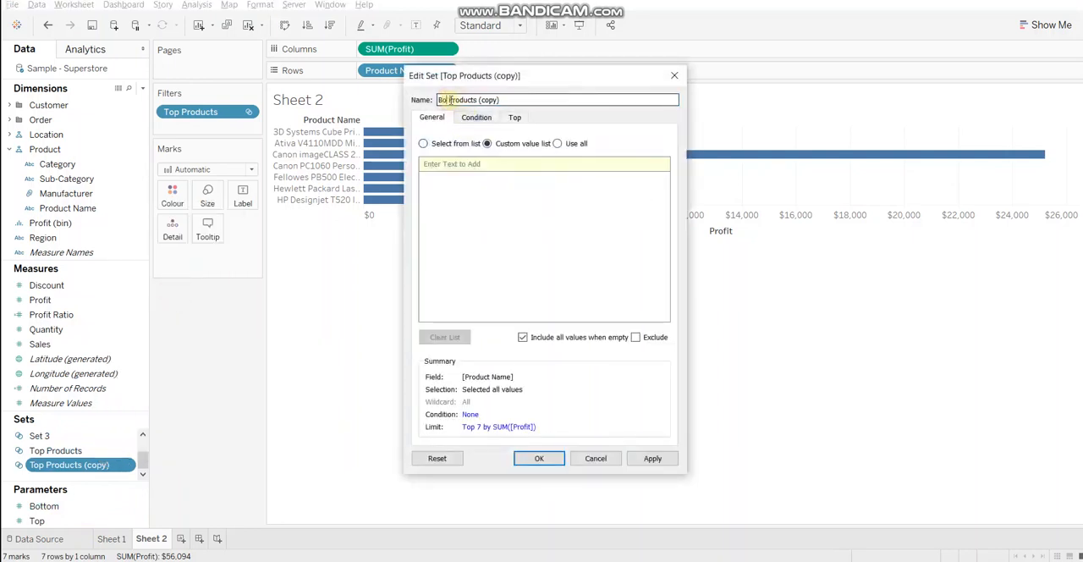
{"action": "type", "text": "m"}
{"action": "left_click", "coordinate": [514, 100]}
{"action": "key", "text": "BackSpace"}
{"action": "key", "text": "BackSpace"}
{"action": "key", "text": "BackSpace"}
{"action": "key", "text": "BackSpace"}
{"action": "key", "text": "BackSpace"}
{"action": "key", "text": "BackSpace"}
{"action": "key", "text": "BackSpace"}
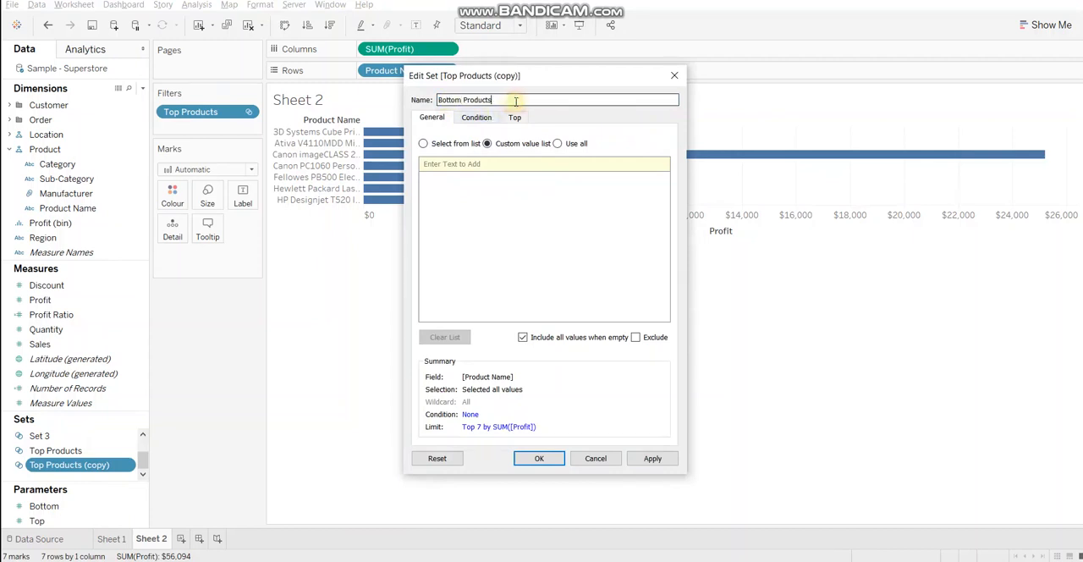
Limit the Bottom Products set to the bottom 5 by the sum of Profit and save it
{"action": "left_click", "coordinate": [515, 117]}
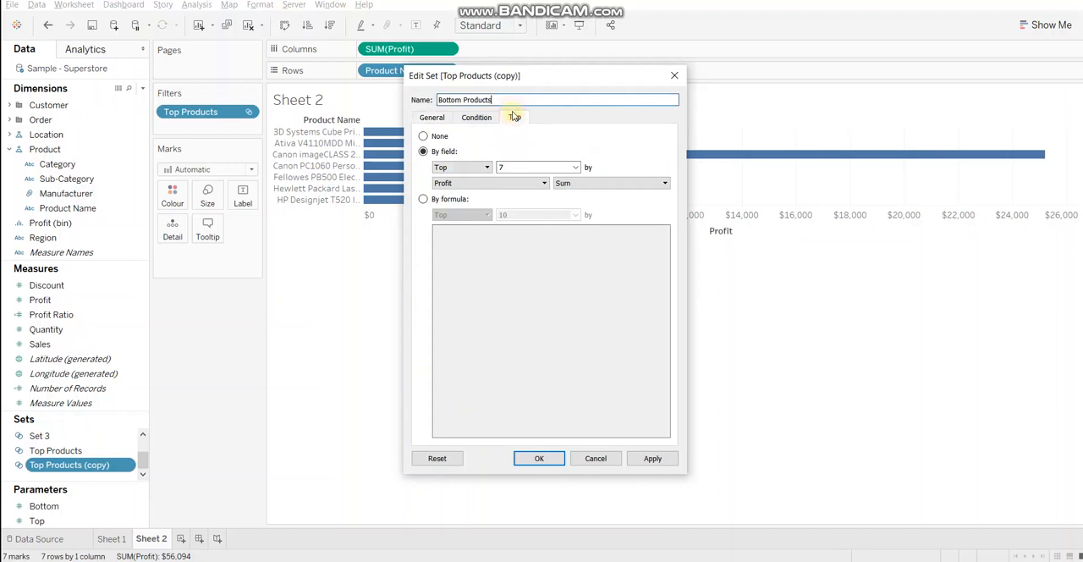
{"action": "left_click", "coordinate": [460, 168]}
{"action": "left_click", "coordinate": [455, 191]}
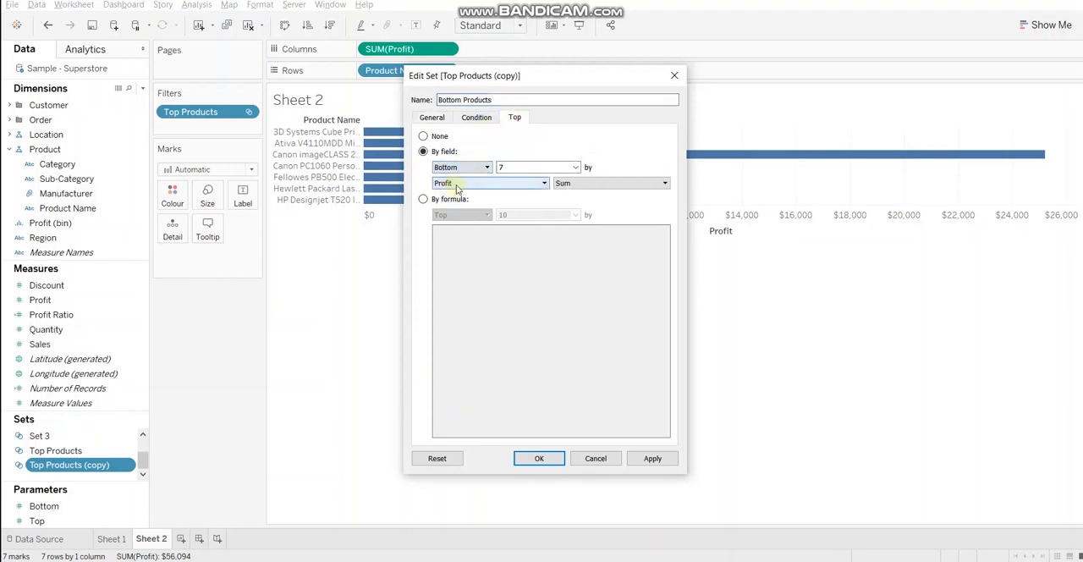
{"action": "double_click", "coordinate": [512, 168]}
{"action": "key", "text": "BackSpace"}
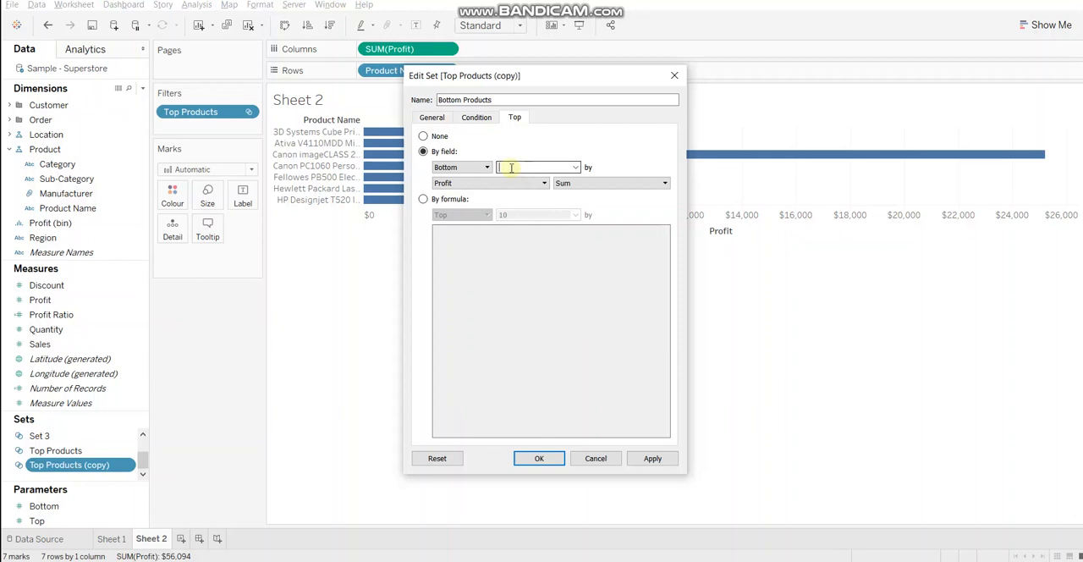
{"action": "type", "text": "5"}
{"action": "left_click", "coordinate": [539, 457]}
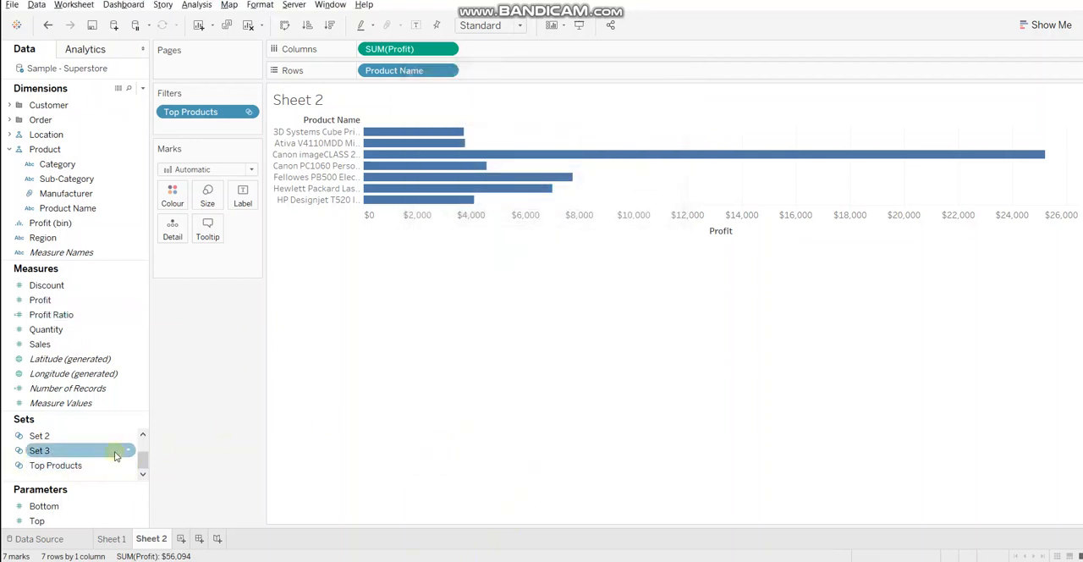
Add the Bottom Products set as a second filter on Sheet 2
{"action": "left_click_drag", "start_coordinate": [140, 457], "coordinate": [146, 451]}
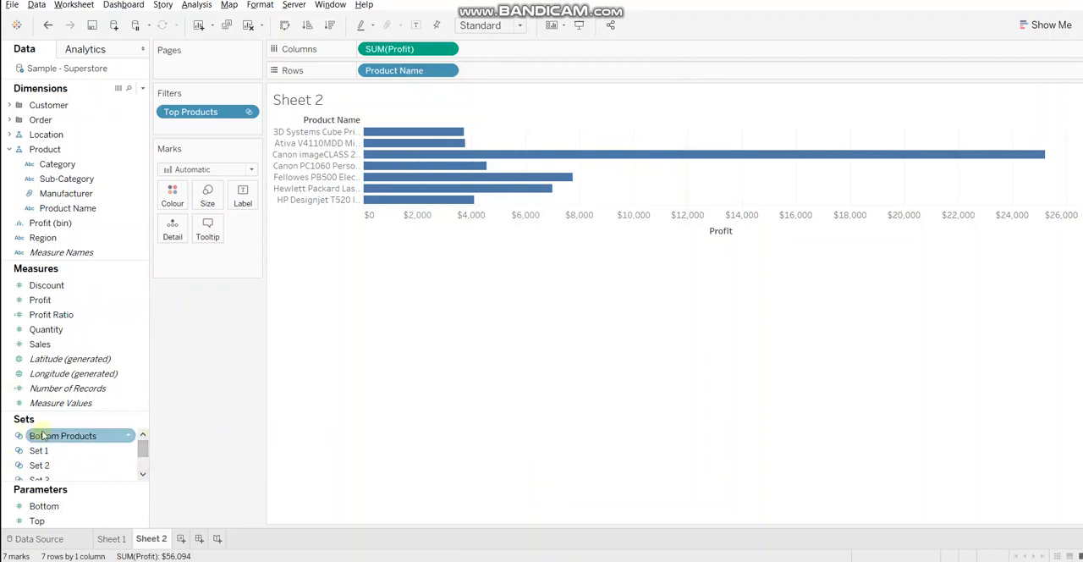
{"action": "left_click_drag", "start_coordinate": [53, 436], "coordinate": [222, 127]}
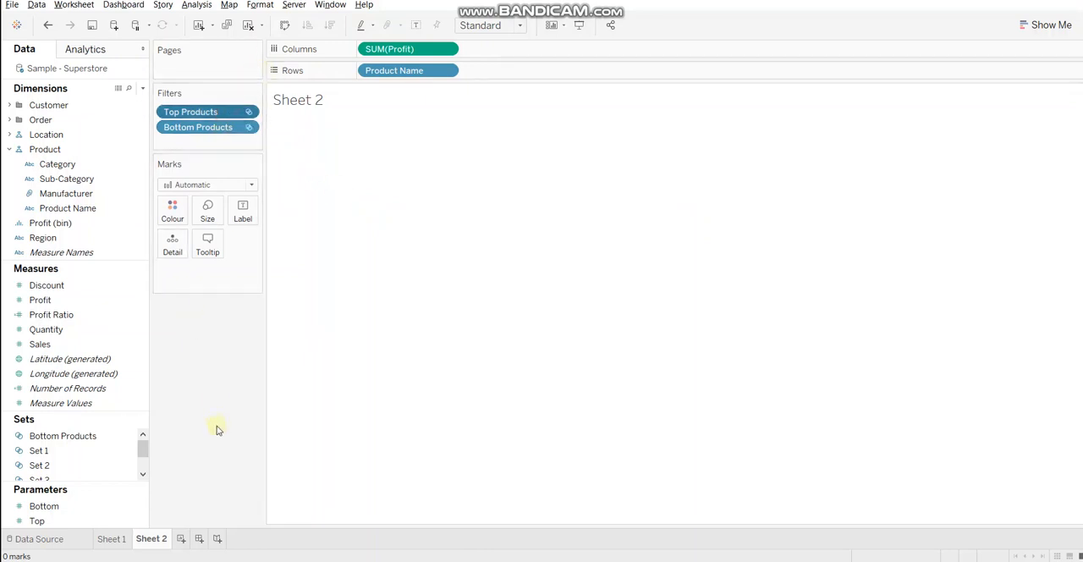
Remove both the Top Products and Bottom Products set filters from Sheet 2
{"action": "left_click_drag", "start_coordinate": [203, 111], "coordinate": [211, 358]}
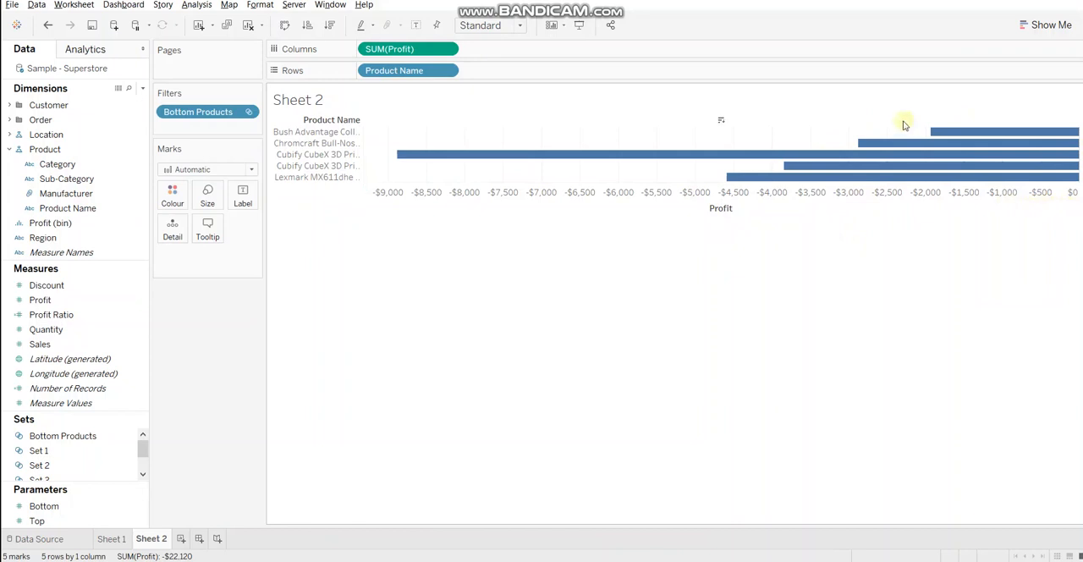
{"action": "mouse_move", "coordinate": [928, 173]}
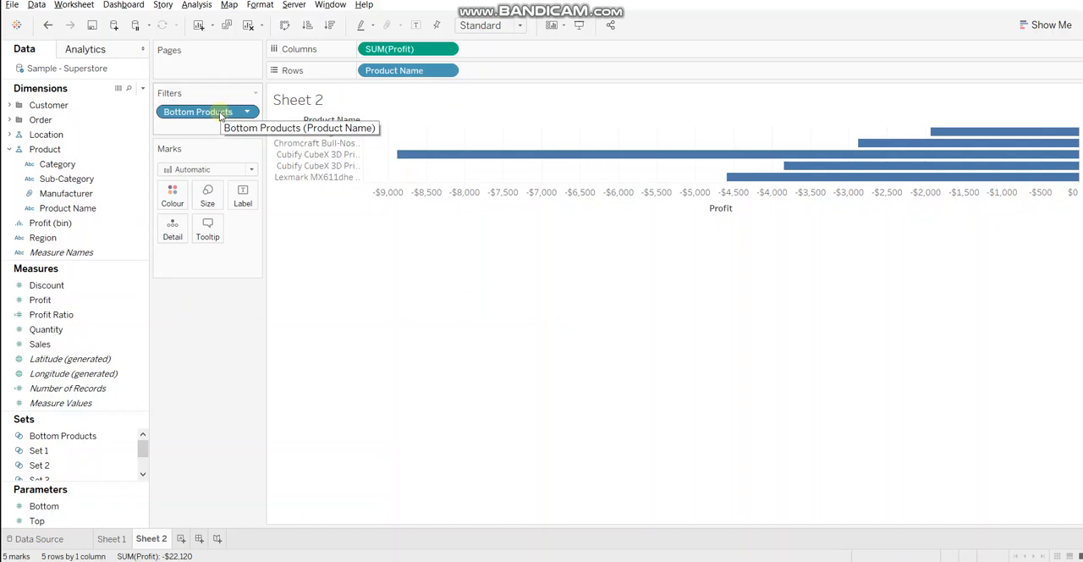
{"action": "left_click_drag", "start_coordinate": [220, 115], "coordinate": [241, 471]}
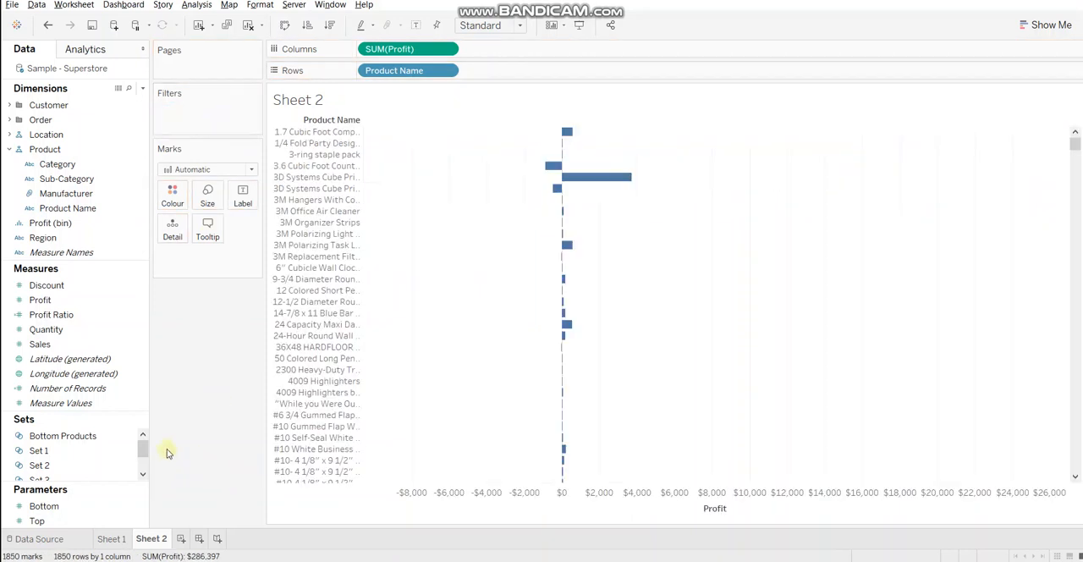
Start a combined set from the Bottom Products and Top Products sets and name it Top & Bottom
{"action": "mouse_move", "coordinate": [143, 451]}
{"action": "left_mouse_down"}
{"action": "mouse_move", "coordinate": [143, 467]}
{"action": "mouse_move", "coordinate": [152, 434]}
{"action": "left_mouse_up"}
{"action": "left_click_drag", "start_coordinate": [99, 412], "coordinate": [98, 356]}
{"action": "left_click", "coordinate": [84, 381]}
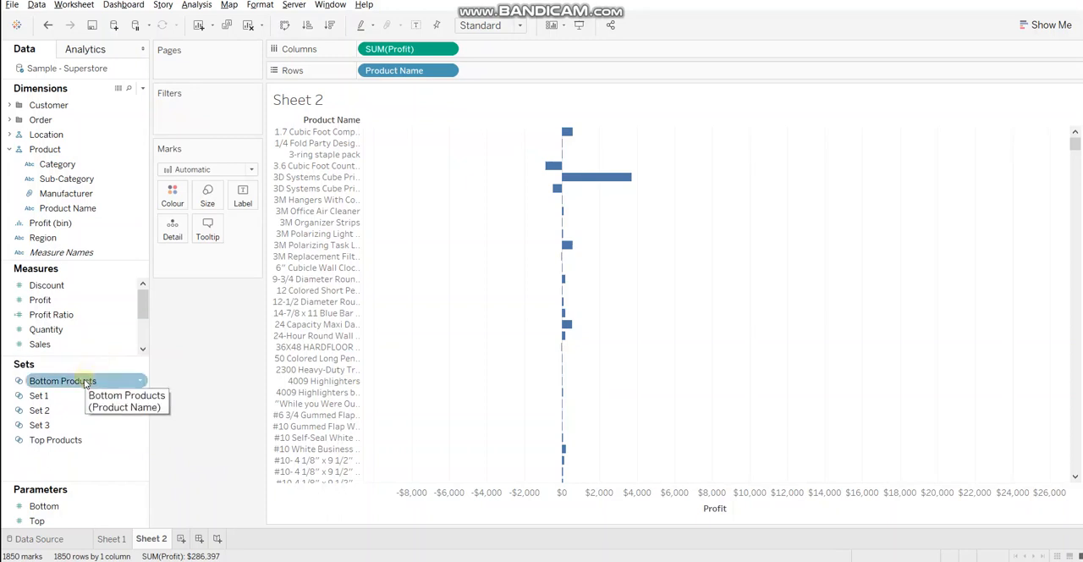
{"action": "left_click", "coordinate": [63, 440], "text": "ctrl"}
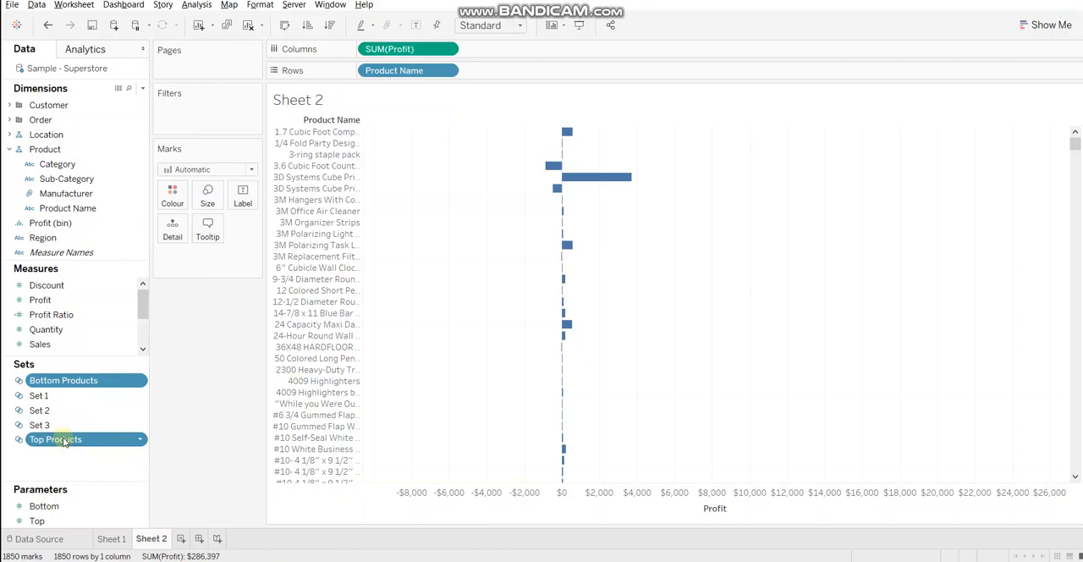
{"action": "right_click", "coordinate": [63, 440]}
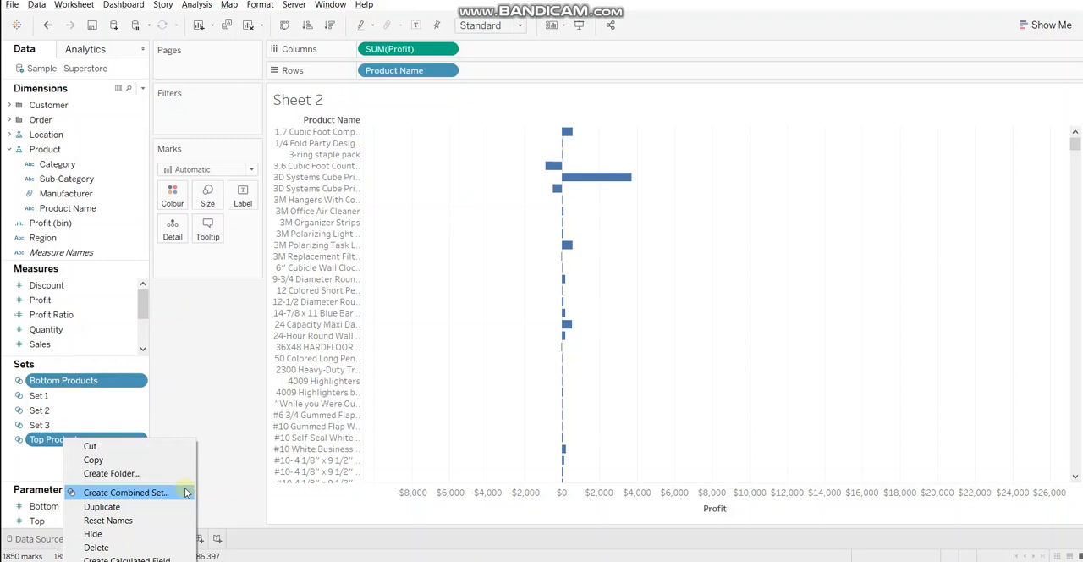
{"action": "left_click", "coordinate": [185, 493]}
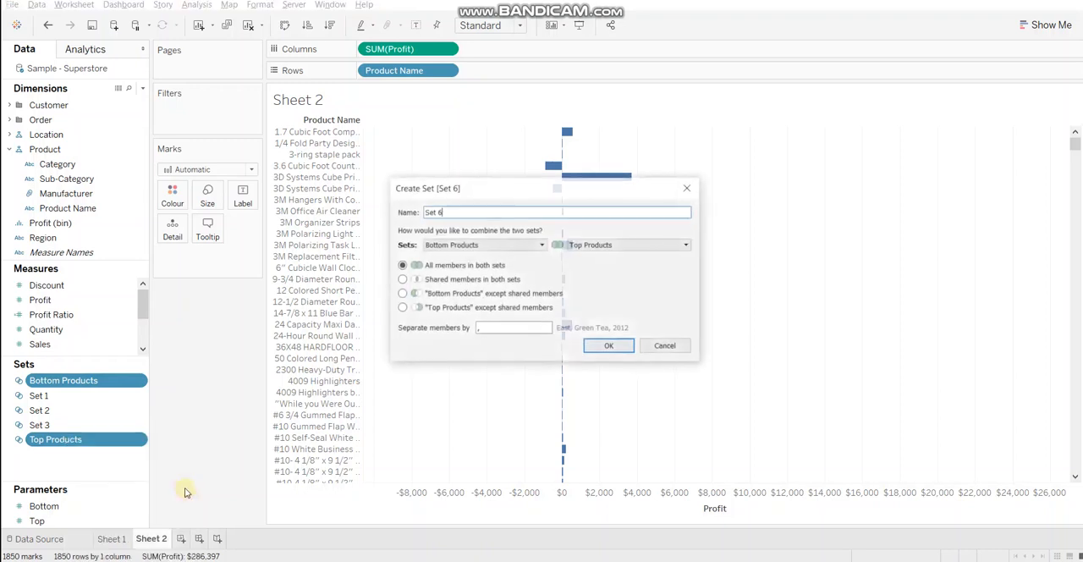
{"action": "key", "text": "BackSpace"}
{"action": "key", "text": "BackSpace"}
{"action": "key", "text": "BackSpace"}
{"action": "key", "text": "BackSpace"}
{"action": "key", "text": "BackSpace"}
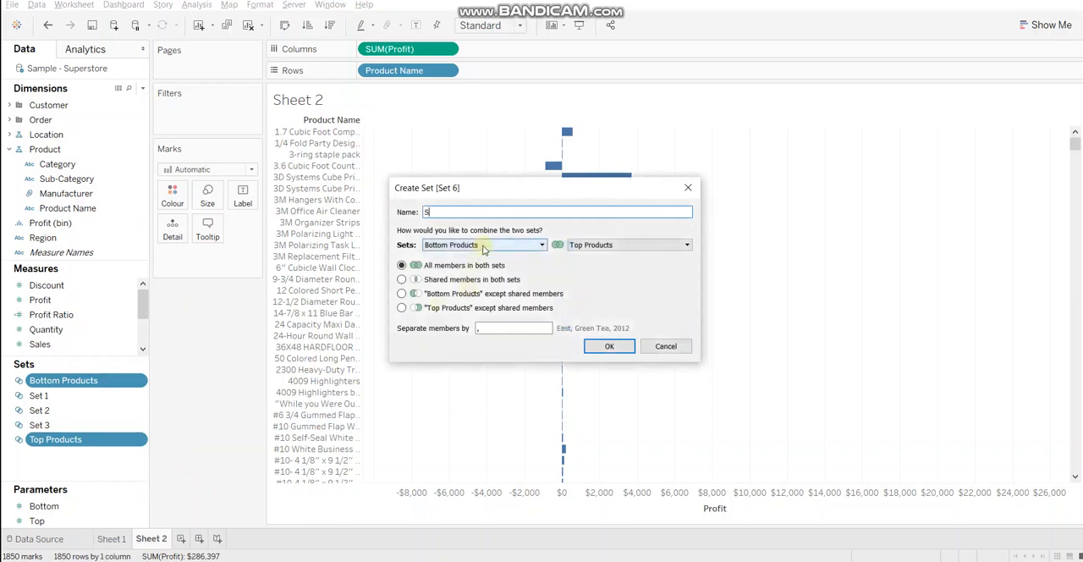
{"action": "type", "text": "Top &"}
{"action": "key", "text": "BackSpace"}
{"action": "type", "text": "& Bottom"}
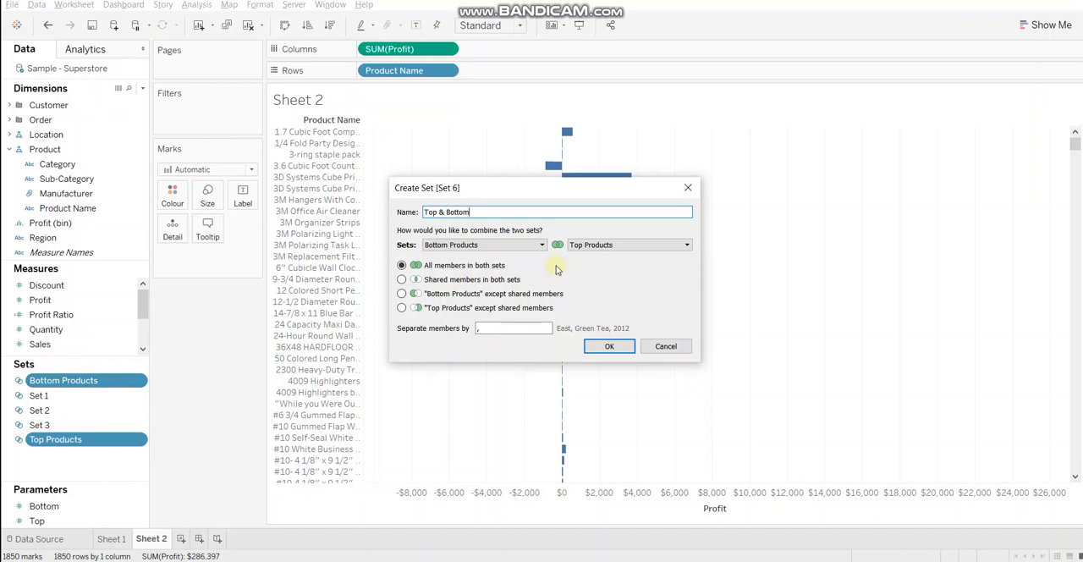
Try the other member options for the combined set, settle on all members in both sets, and save it
{"action": "left_click", "coordinate": [499, 281]}
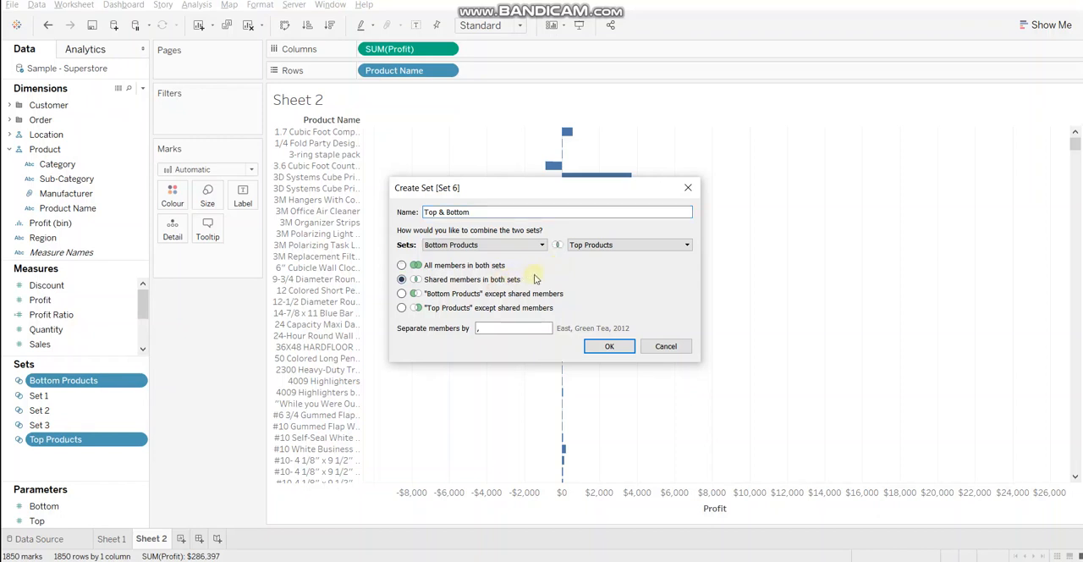
{"action": "left_click", "coordinate": [401, 293]}
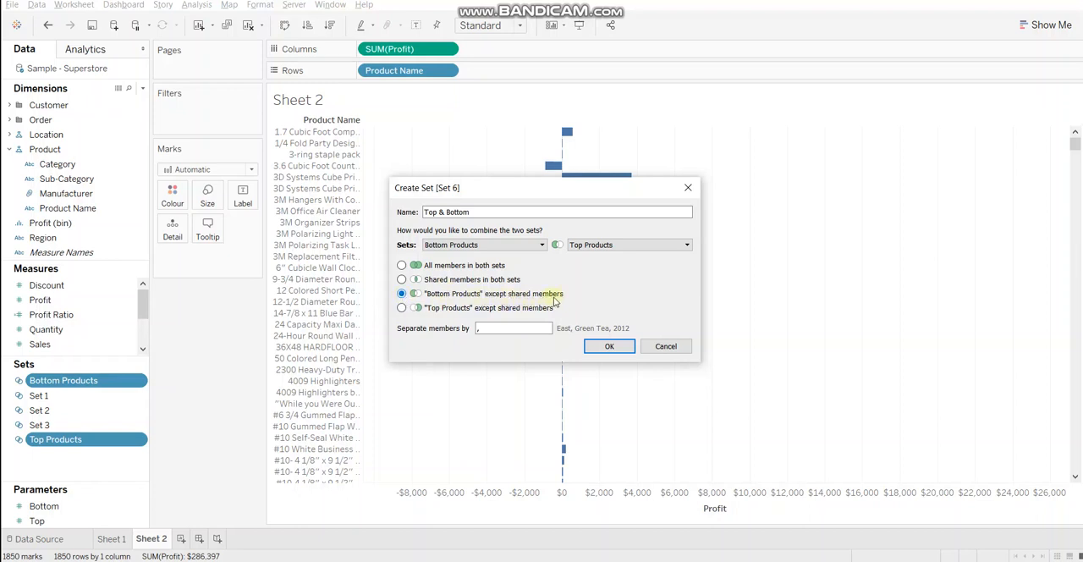
{"action": "left_click", "coordinate": [402, 308]}
{"action": "left_click", "coordinate": [402, 265]}
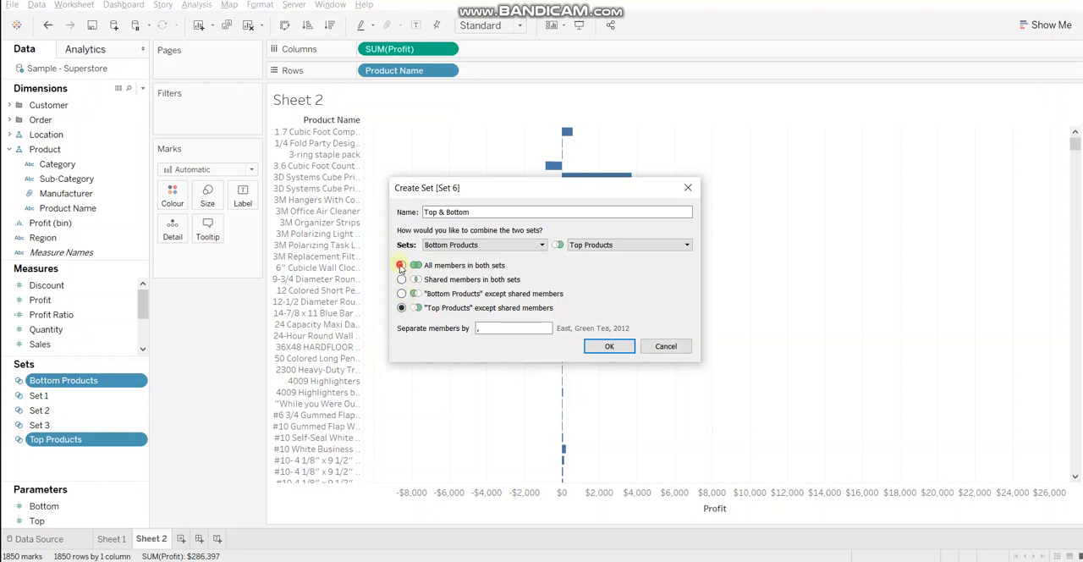
{"action": "left_click", "coordinate": [618, 347]}
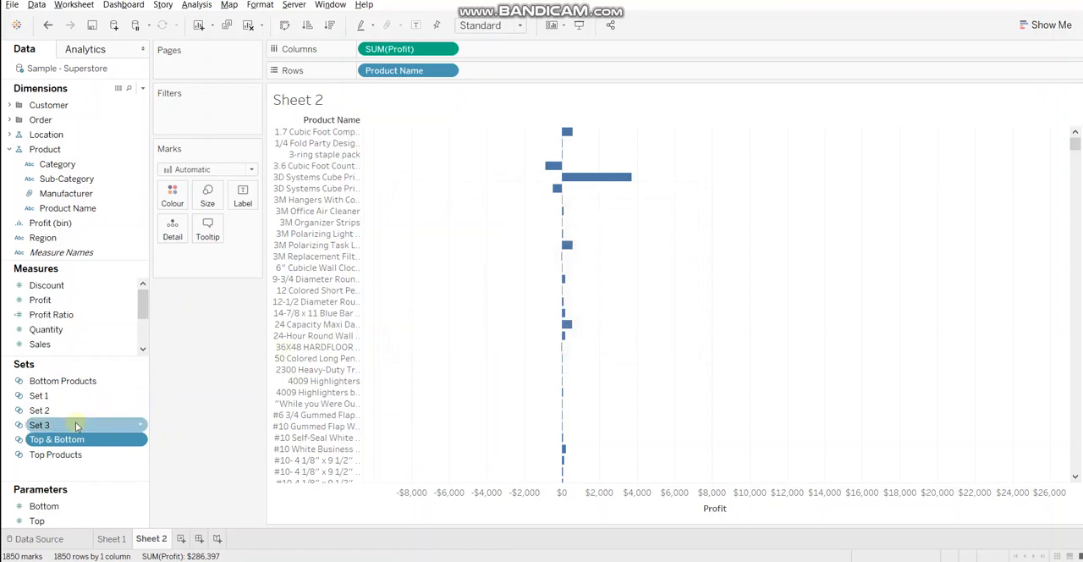
Filter Sheet 2 with the Top & Bottom set and sort the products by profit in descending order
{"action": "left_click_drag", "start_coordinate": [85, 448], "coordinate": [212, 117]}
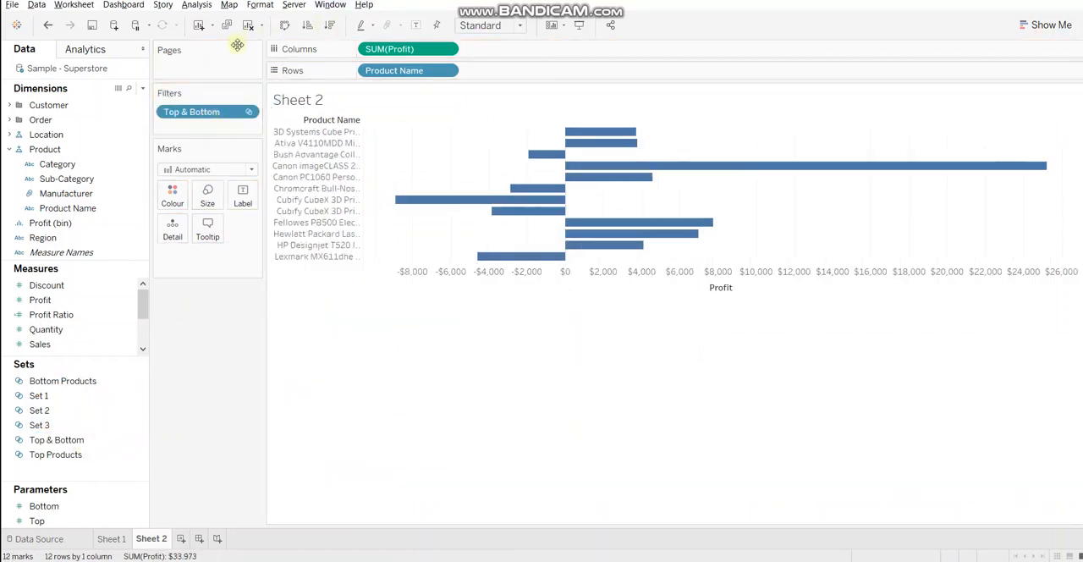
{"action": "left_click", "coordinate": [330, 27]}
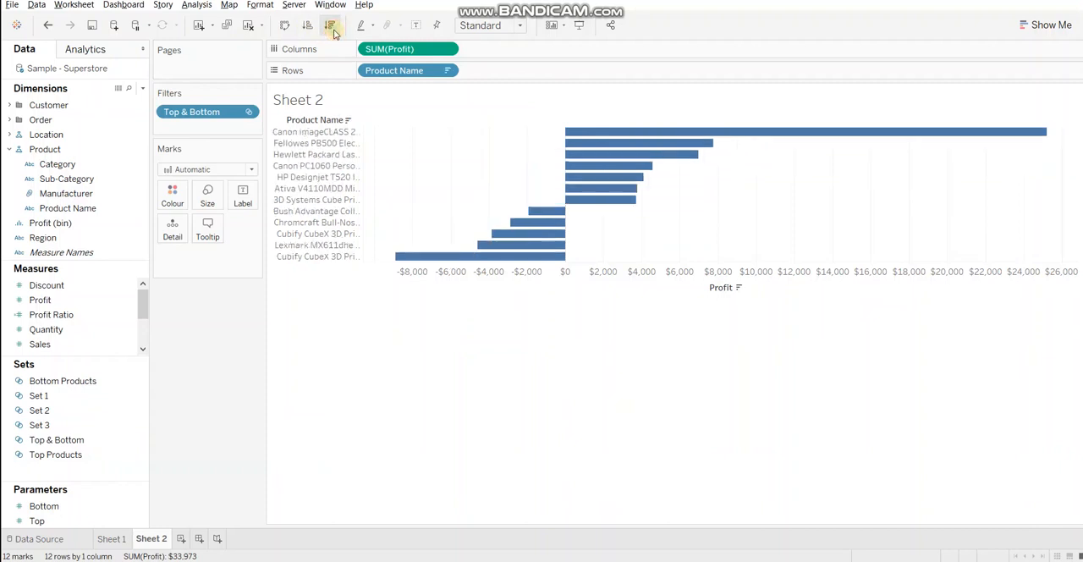
Colour the bars by the sum of Profit
{"action": "left_click", "coordinate": [417, 51]}
{"action": "left_click_drag", "start_coordinate": [290, 107], "coordinate": [173, 194]}
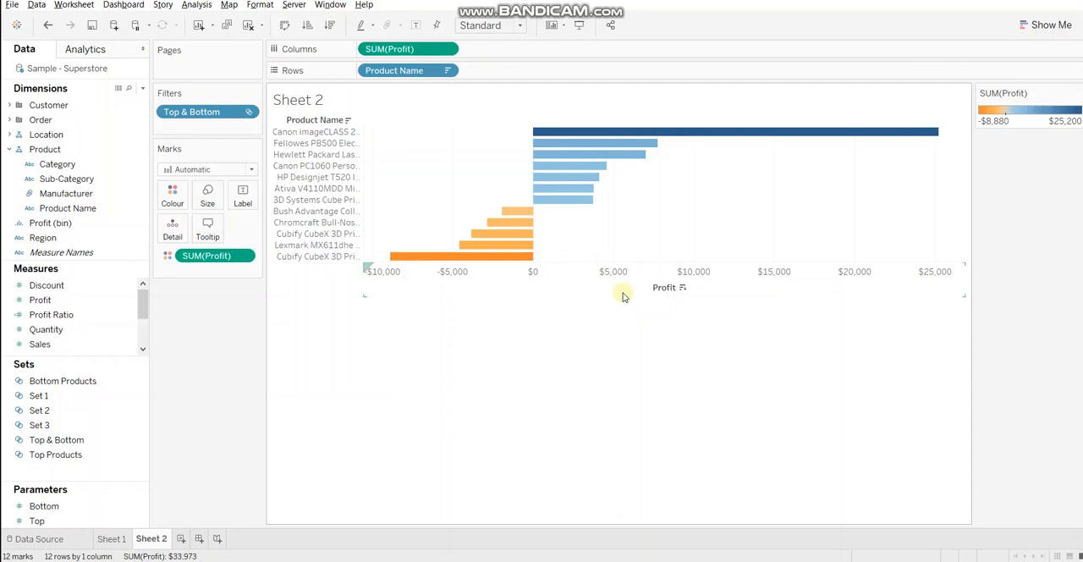
Start a new parameter named Select Top with the Integer data type
{"action": "left_click", "coordinate": [143, 88]}
{"action": "left_click", "coordinate": [115, 114]}
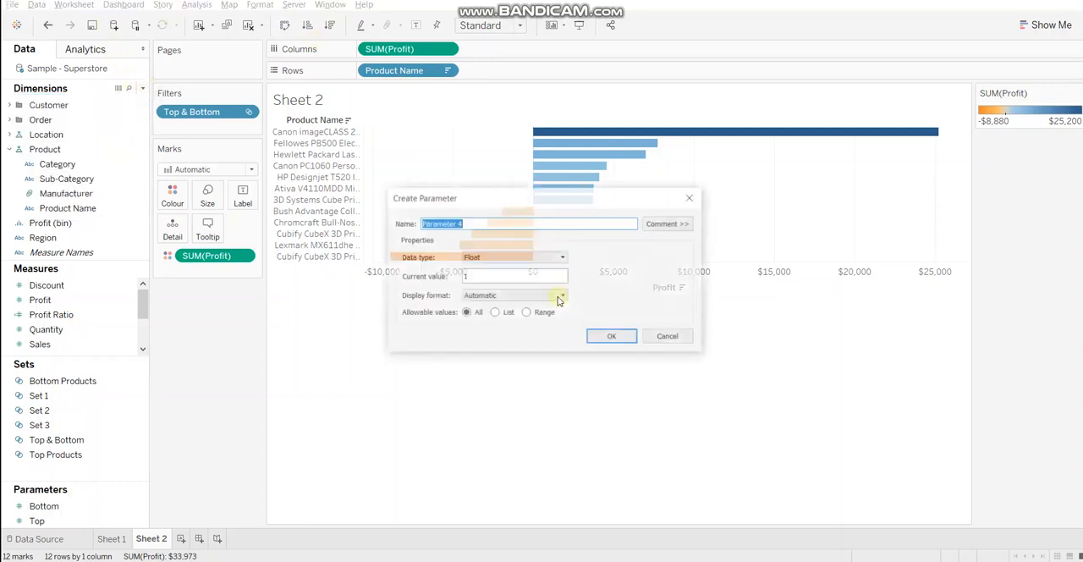
{"action": "type", "text": "Selec"}
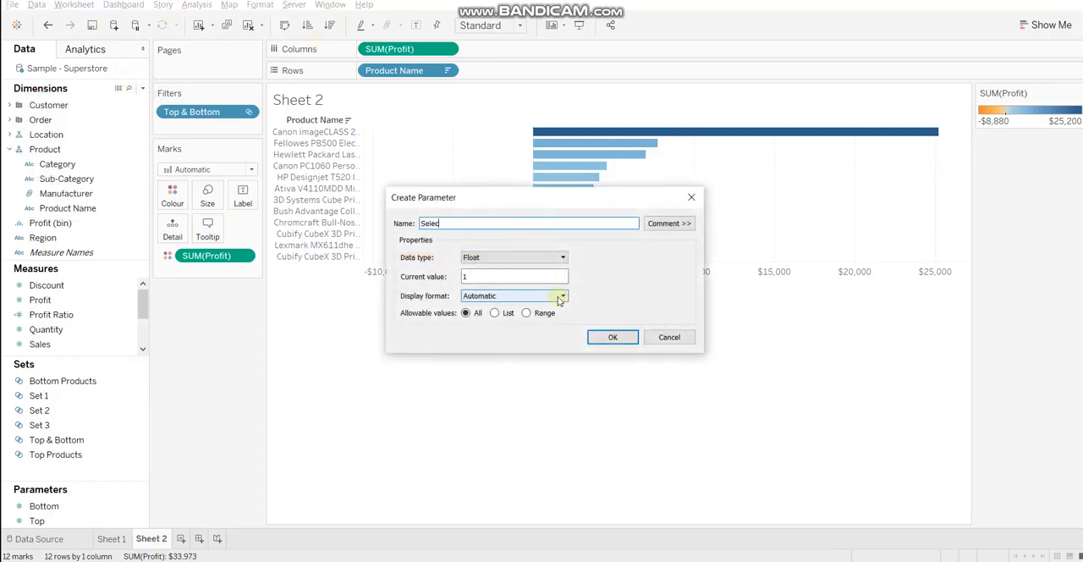
{"action": "type", "text": "t Top"}
{"action": "left_click", "coordinate": [499, 259]}
{"action": "left_click", "coordinate": [483, 272]}
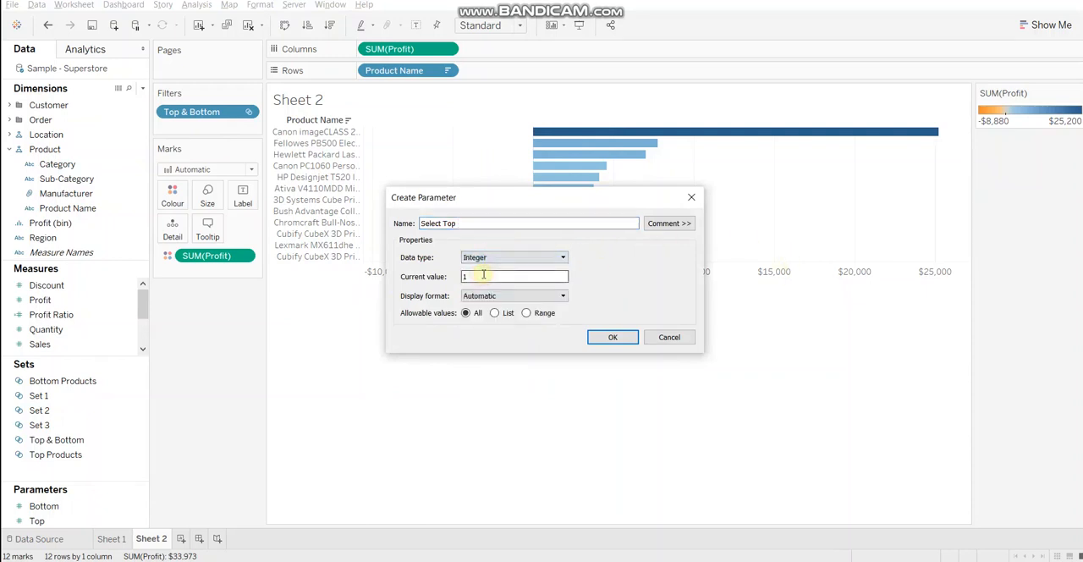
Save the Select Top parameter with a range of 1 to 20 and show its control on the sheet
{"action": "left_click", "coordinate": [527, 313]}
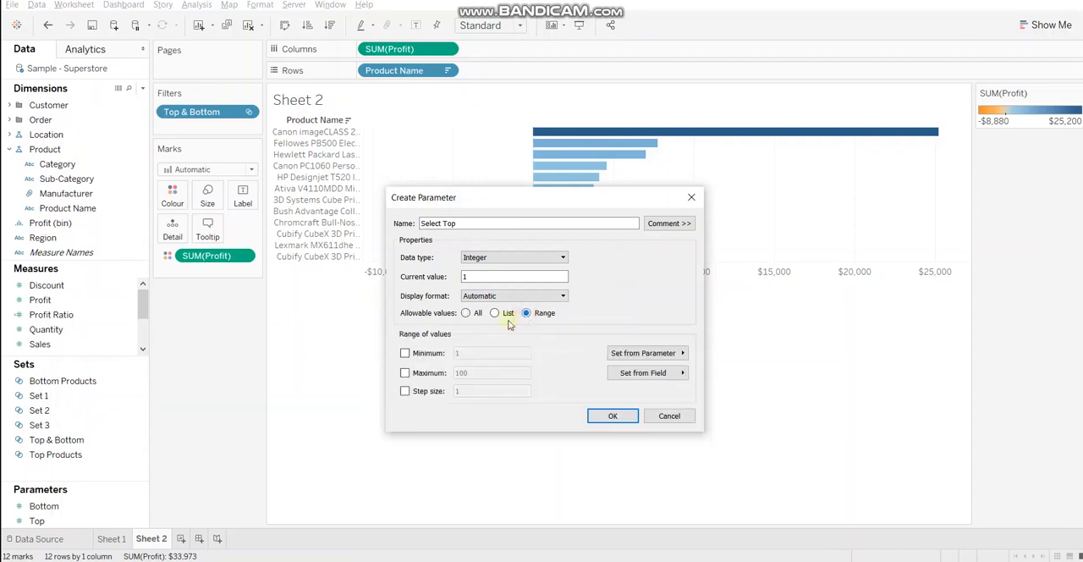
{"action": "left_click", "coordinate": [405, 354]}
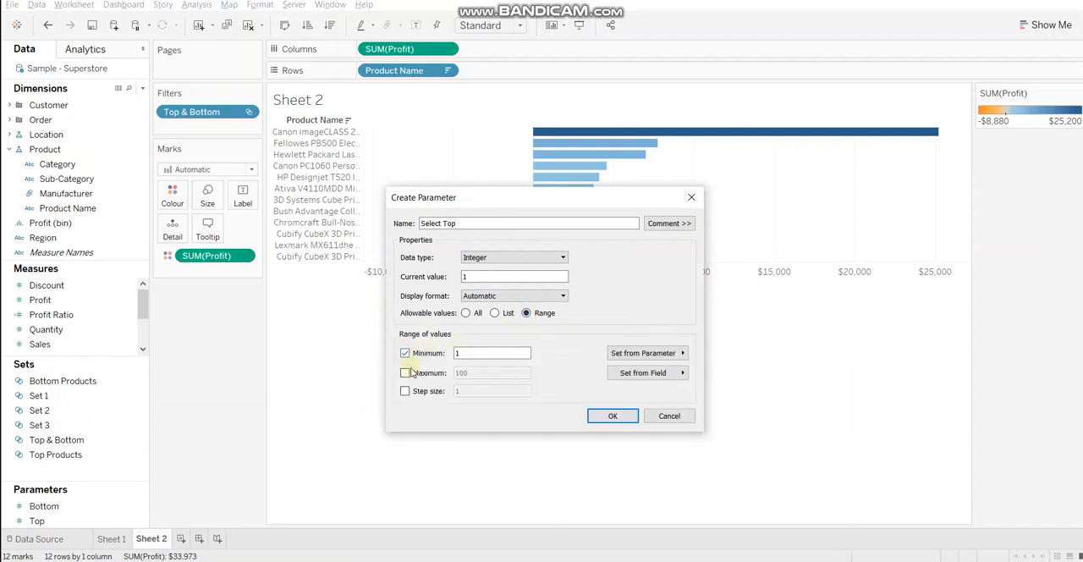
{"action": "left_click", "coordinate": [405, 373]}
{"action": "double_click", "coordinate": [462, 373]}
{"action": "type", "text": "20"}
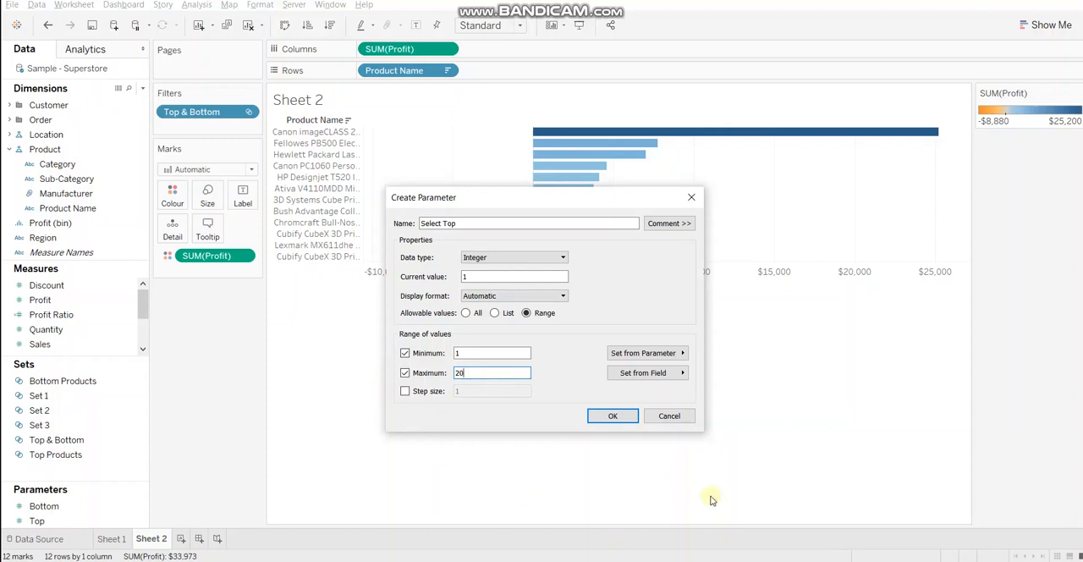
{"action": "left_click", "coordinate": [612, 415]}
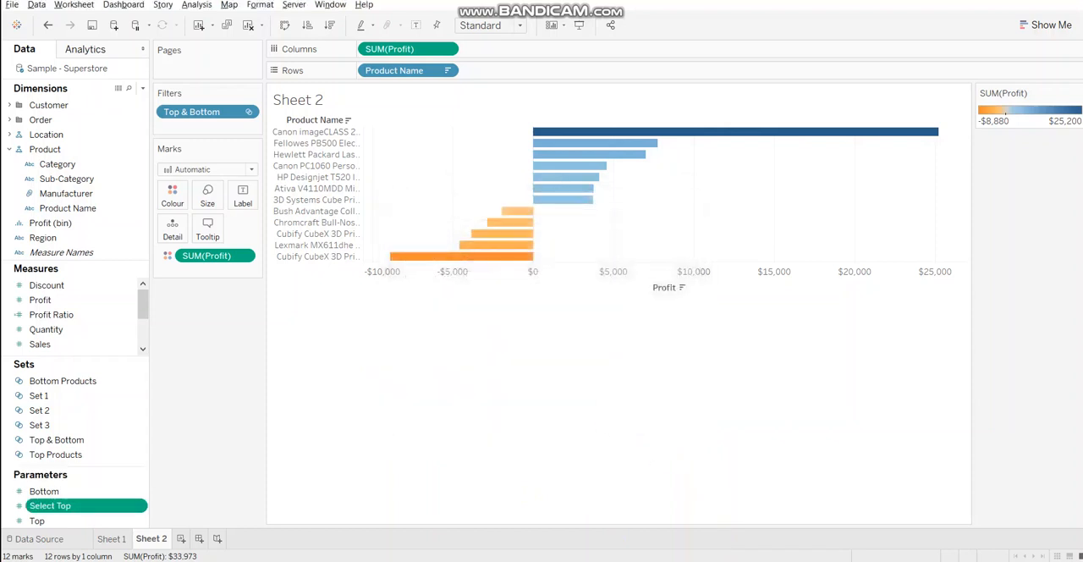
{"action": "right_click", "coordinate": [93, 505]}
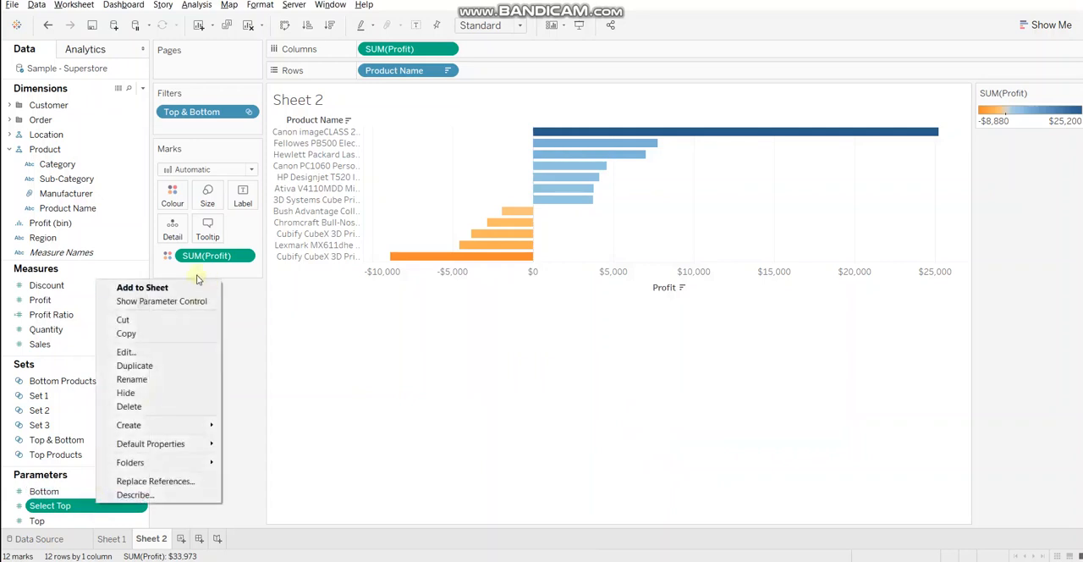
{"action": "left_click", "coordinate": [179, 300]}
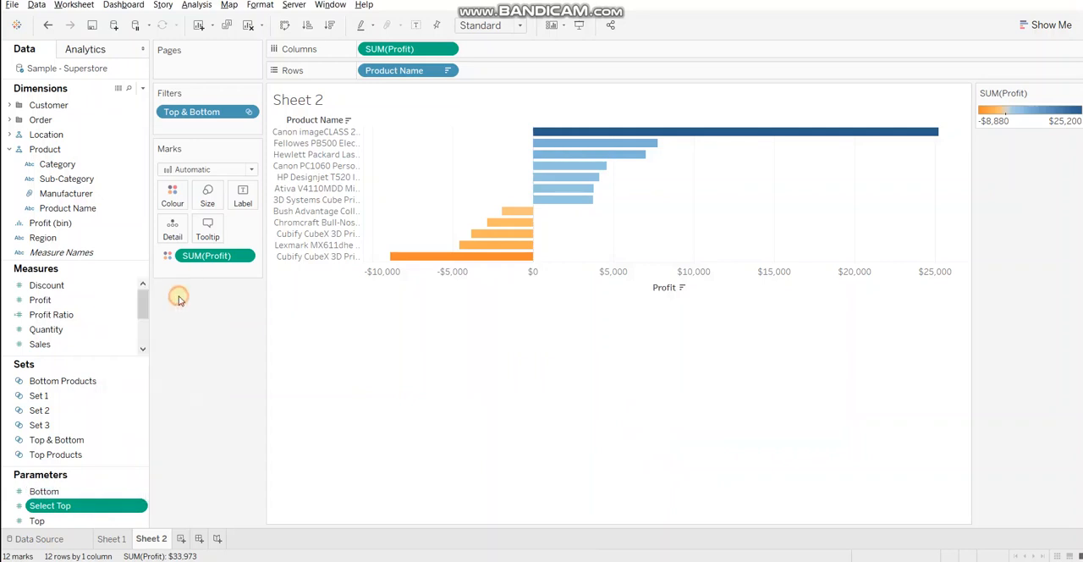
Duplicate the Select Top parameter, rename the copy Select Bottom, and show its control on the sheet
{"action": "right_click", "coordinate": [89, 505]}
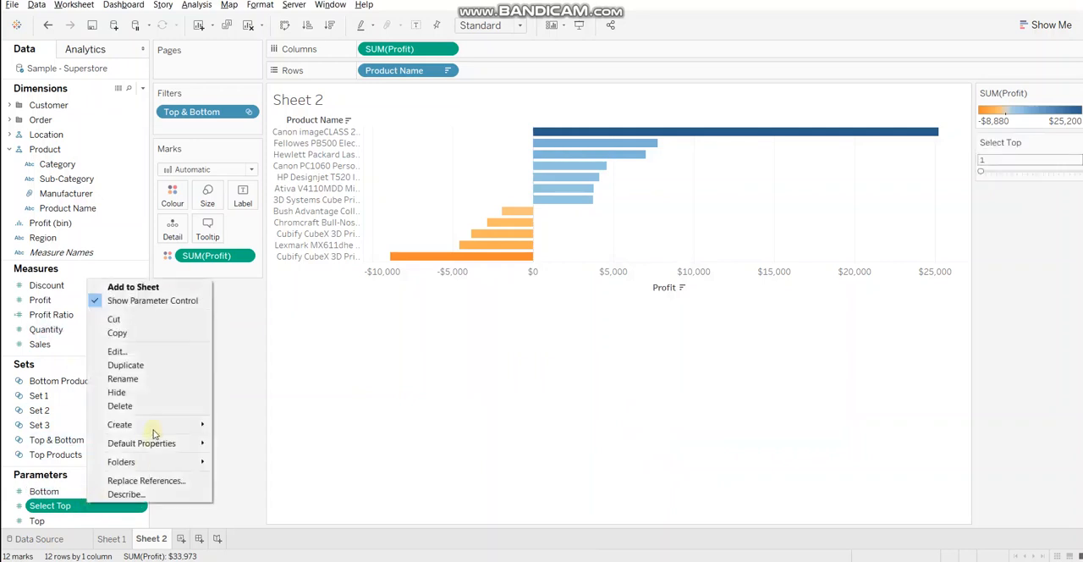
{"action": "left_click", "coordinate": [135, 373]}
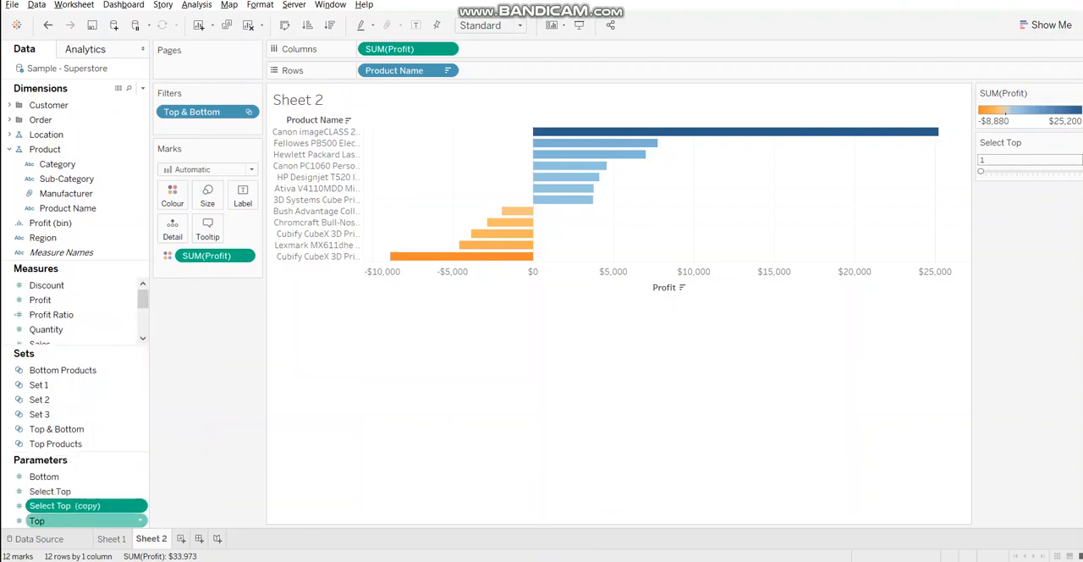
{"action": "right_click", "coordinate": [95, 508]}
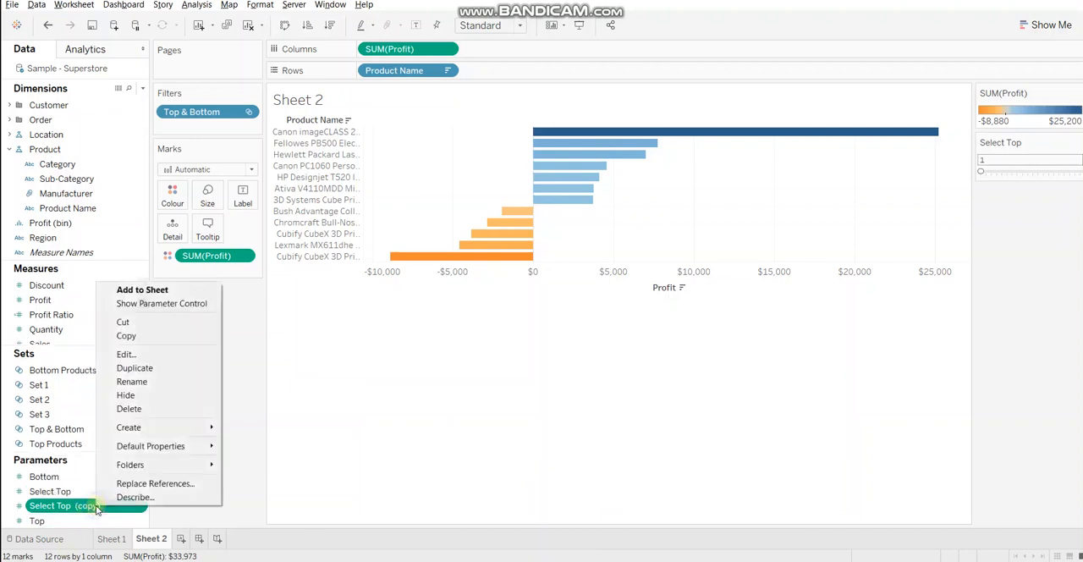
{"action": "left_click", "coordinate": [133, 355]}
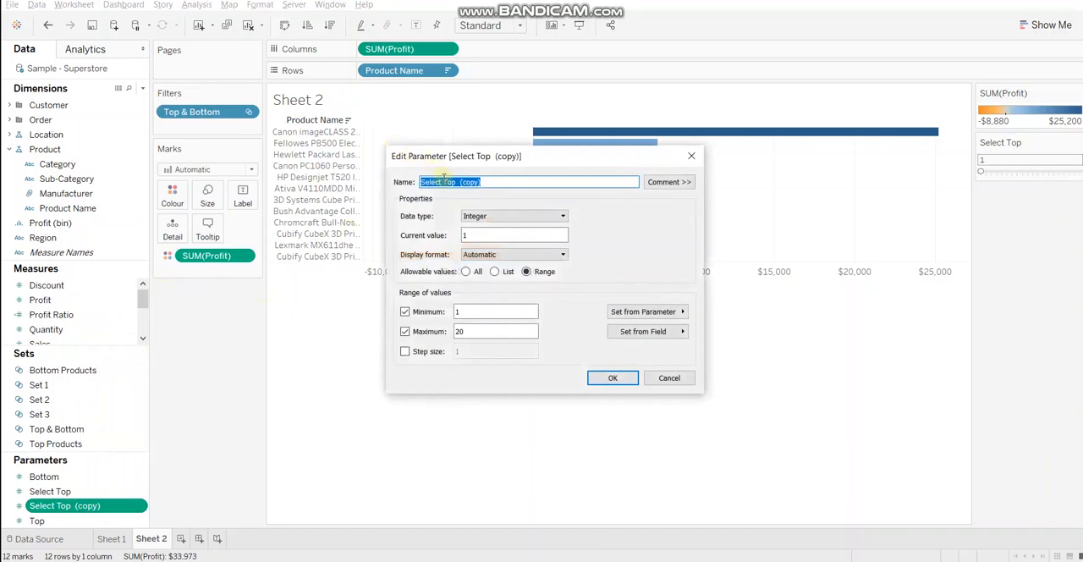
{"action": "left_click", "coordinate": [443, 180]}
{"action": "left_click_drag", "start_coordinate": [443, 180], "coordinate": [504, 180]}
{"action": "type", "text": "Bottom"}
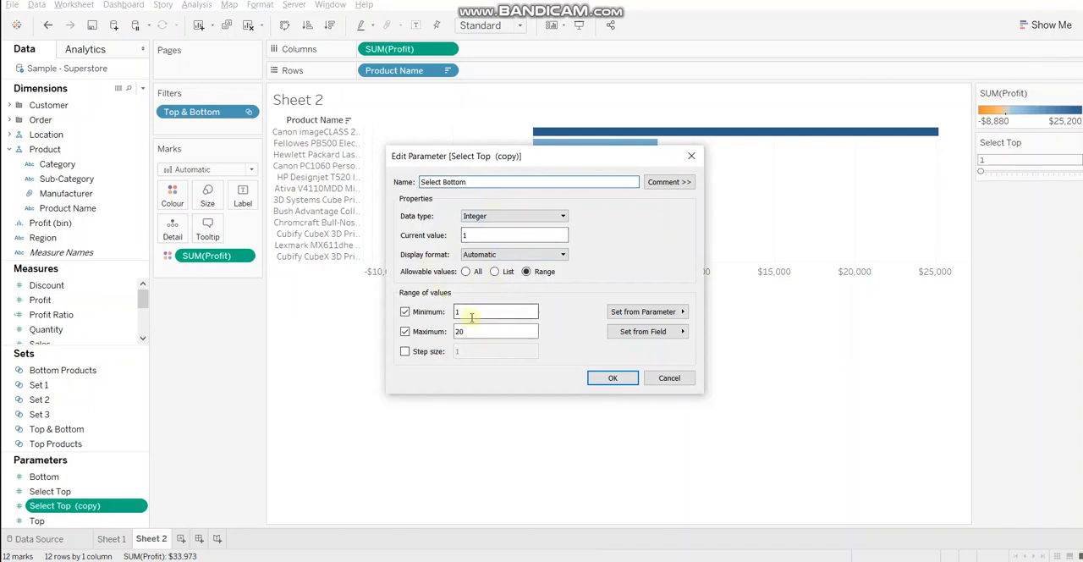
{"action": "left_click", "coordinate": [615, 379]}
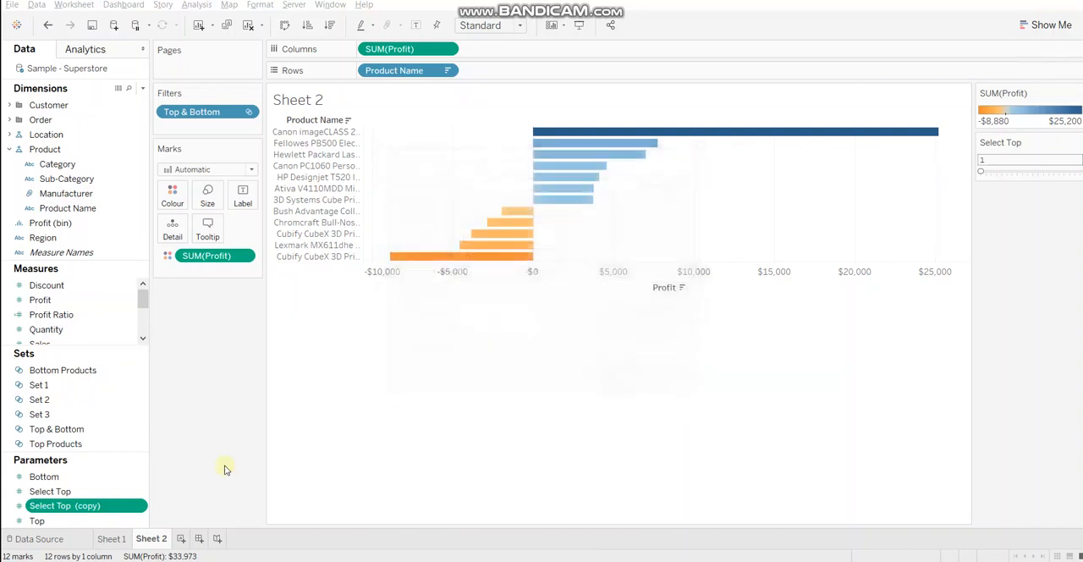
{"action": "right_click", "coordinate": [113, 491]}
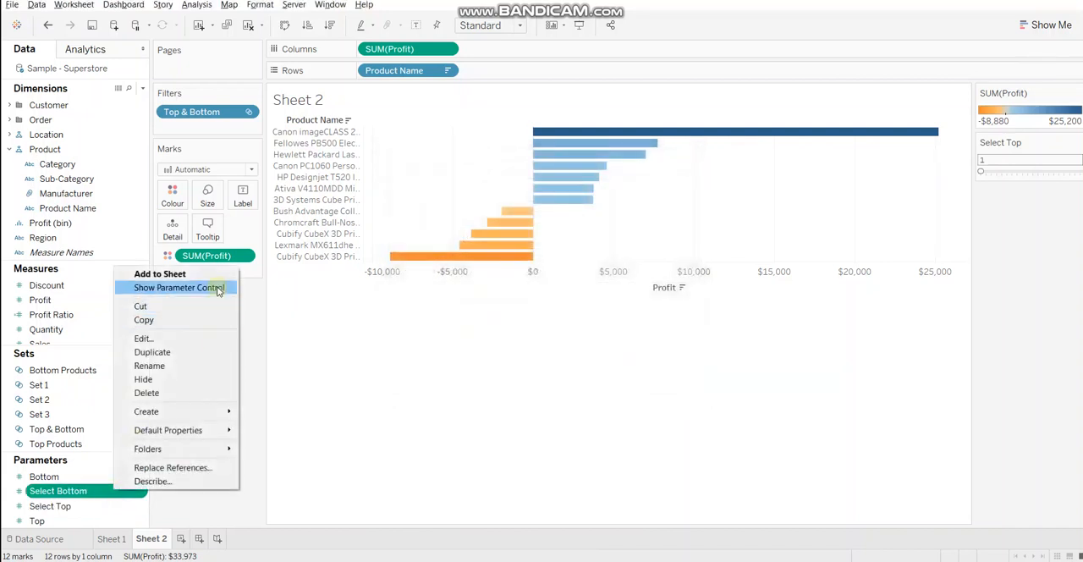
{"action": "left_click", "coordinate": [212, 288]}
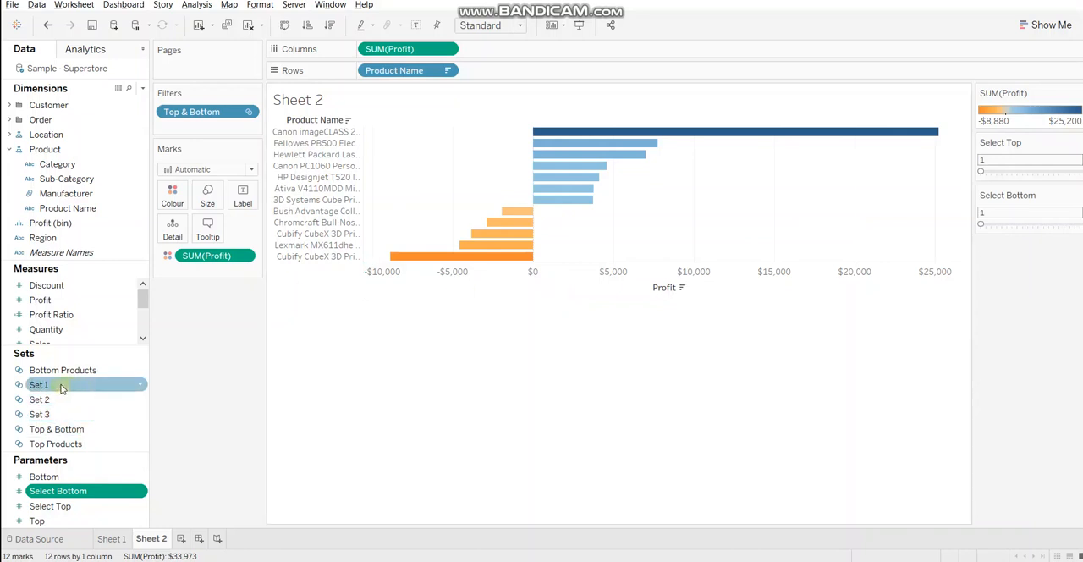
Edit the Top Products set so its Top limit by sum of Profit uses the Select Top parameter
{"action": "right_click", "coordinate": [66, 442]}
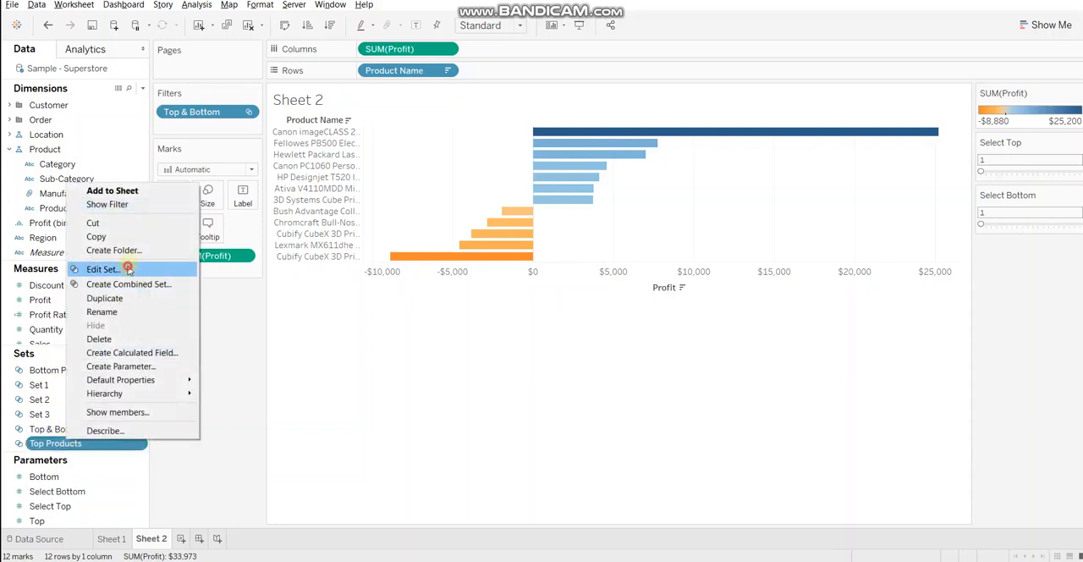
{"action": "left_click", "coordinate": [129, 269]}
{"action": "left_click", "coordinate": [514, 117]}
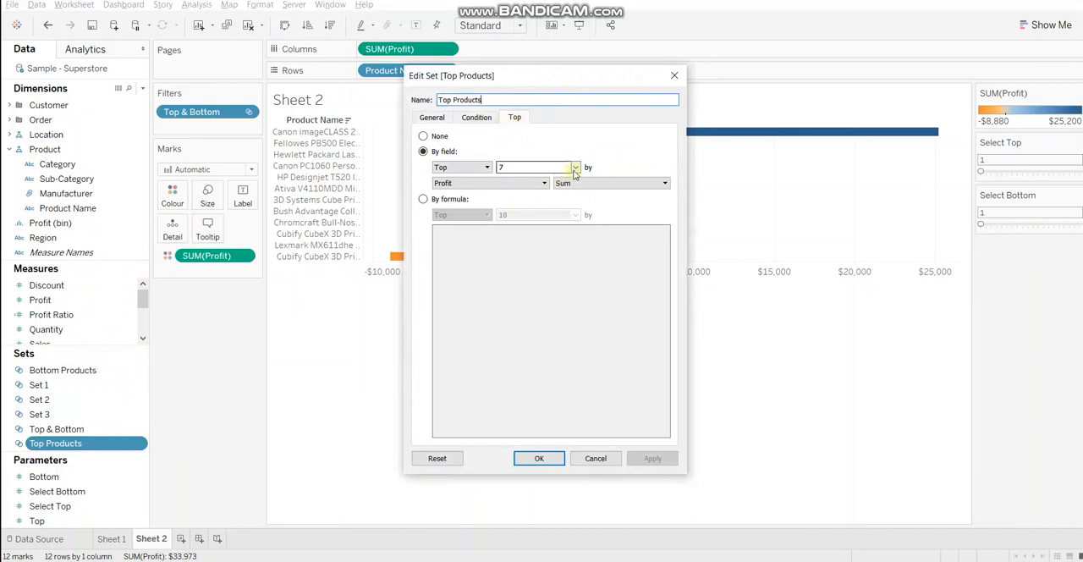
{"action": "left_click", "coordinate": [575, 167]}
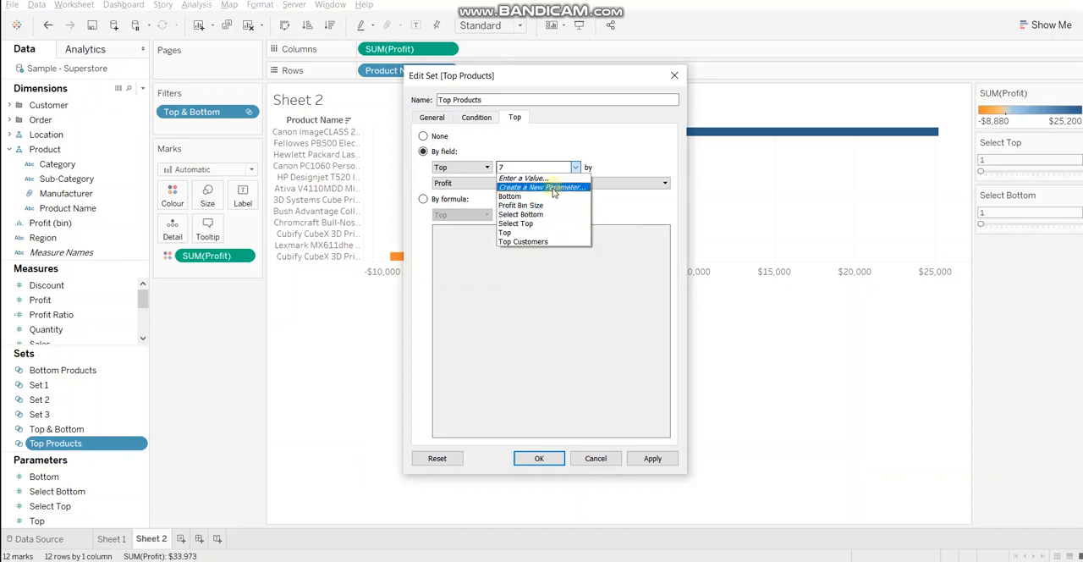
{"action": "left_click", "coordinate": [520, 224]}
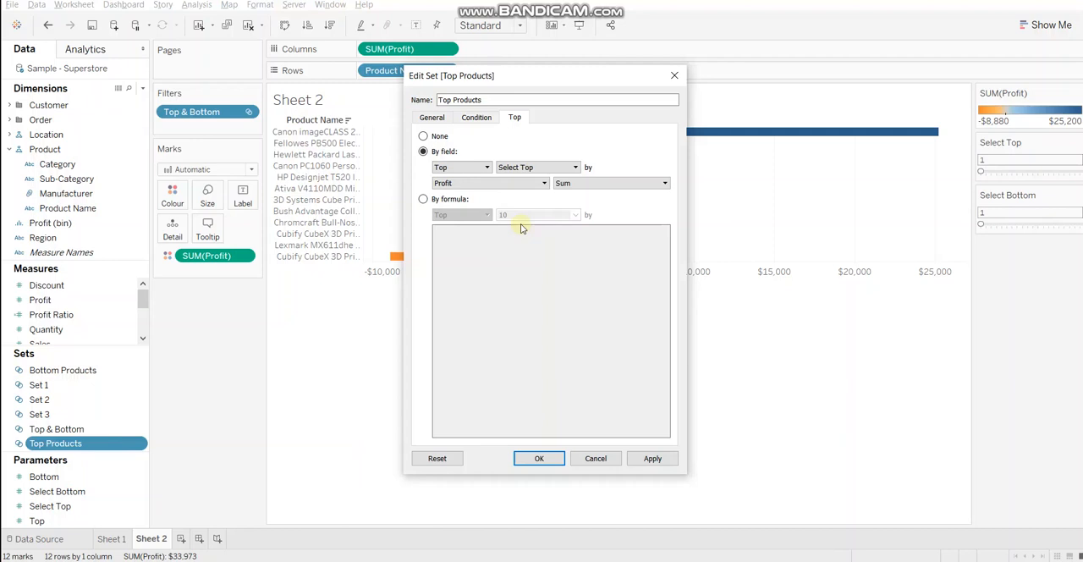
{"action": "left_click", "coordinate": [542, 459]}
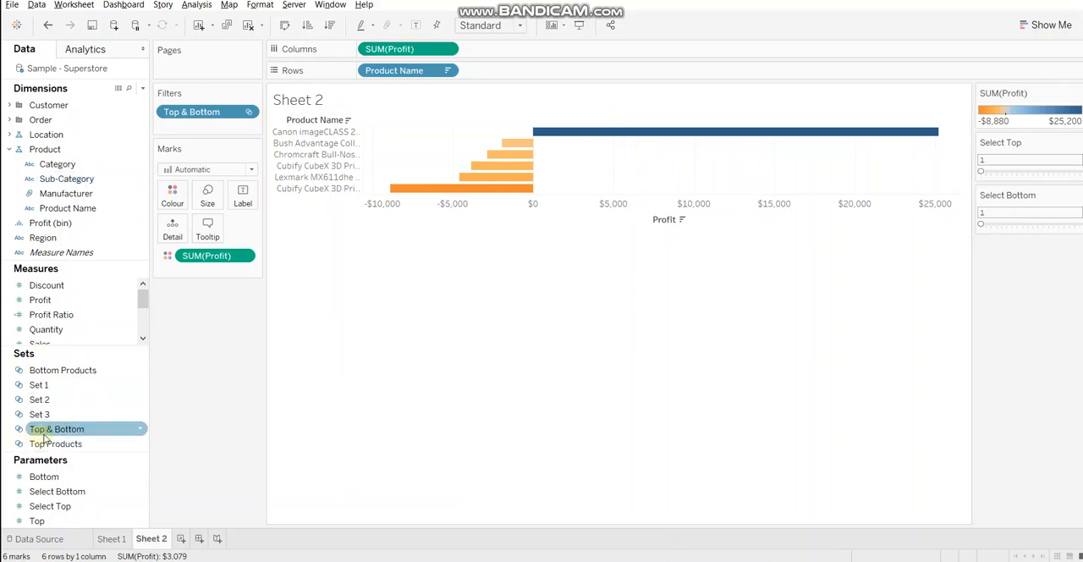
Edit the Bottom Products set so its Bottom limit by sum of Profit uses the Select Bottom parameter
{"action": "right_click", "coordinate": [87, 370]}
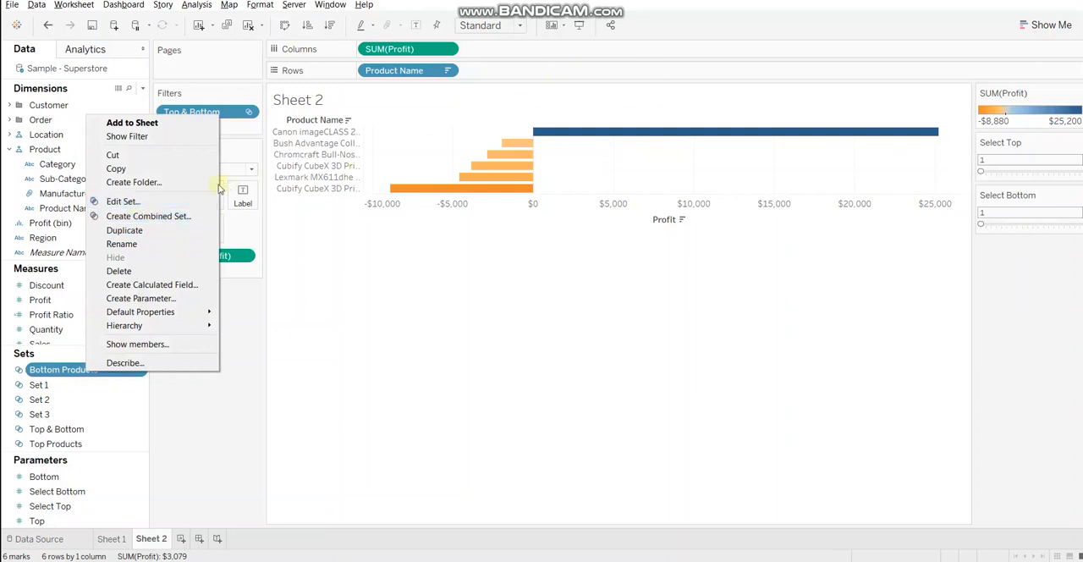
{"action": "left_click", "coordinate": [175, 200]}
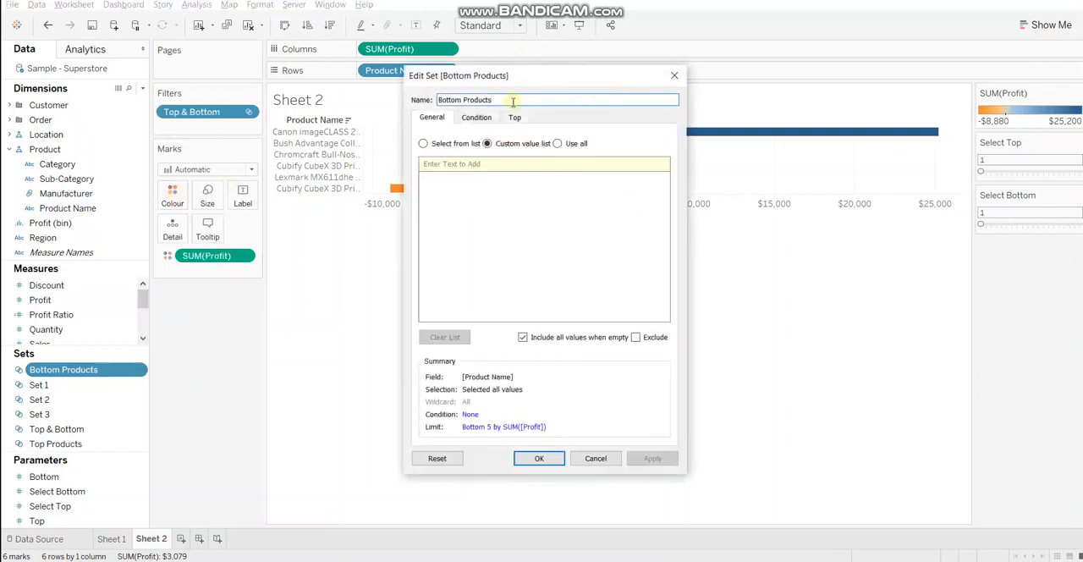
{"action": "left_click", "coordinate": [515, 116]}
{"action": "left_click", "coordinate": [515, 167]}
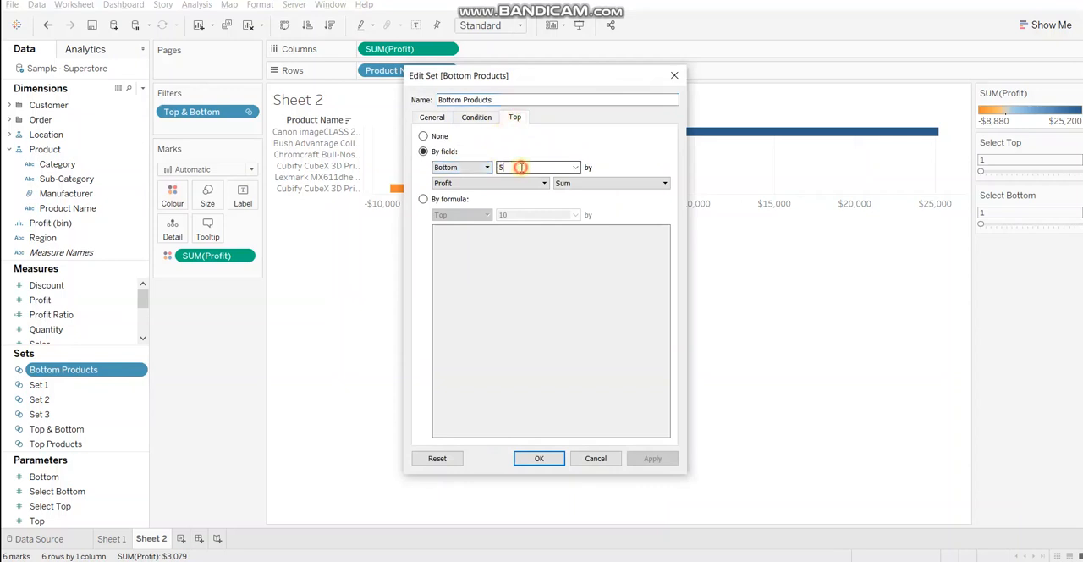
{"action": "left_click", "coordinate": [576, 168]}
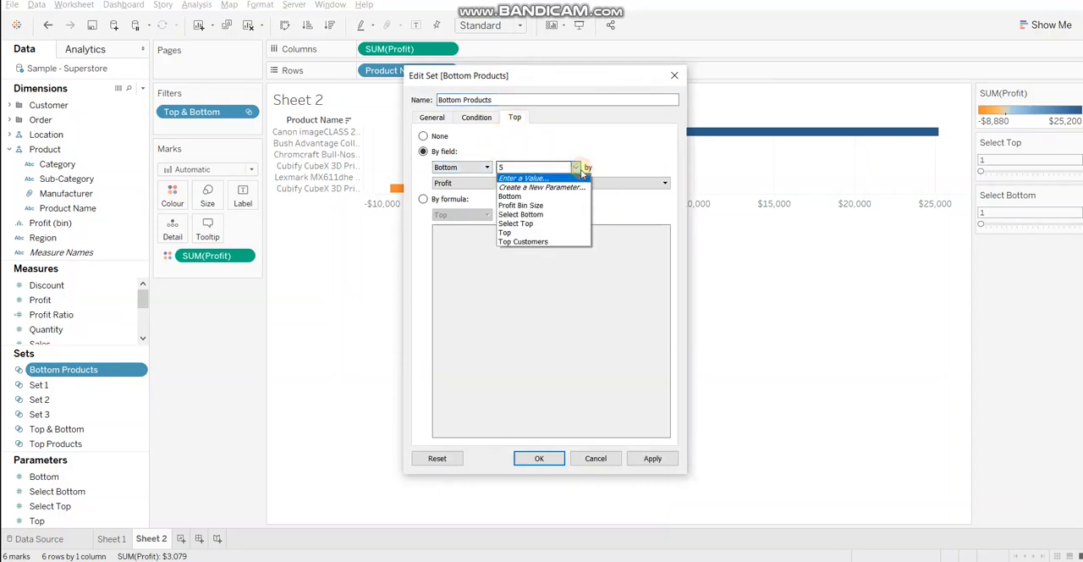
{"action": "left_click", "coordinate": [534, 217]}
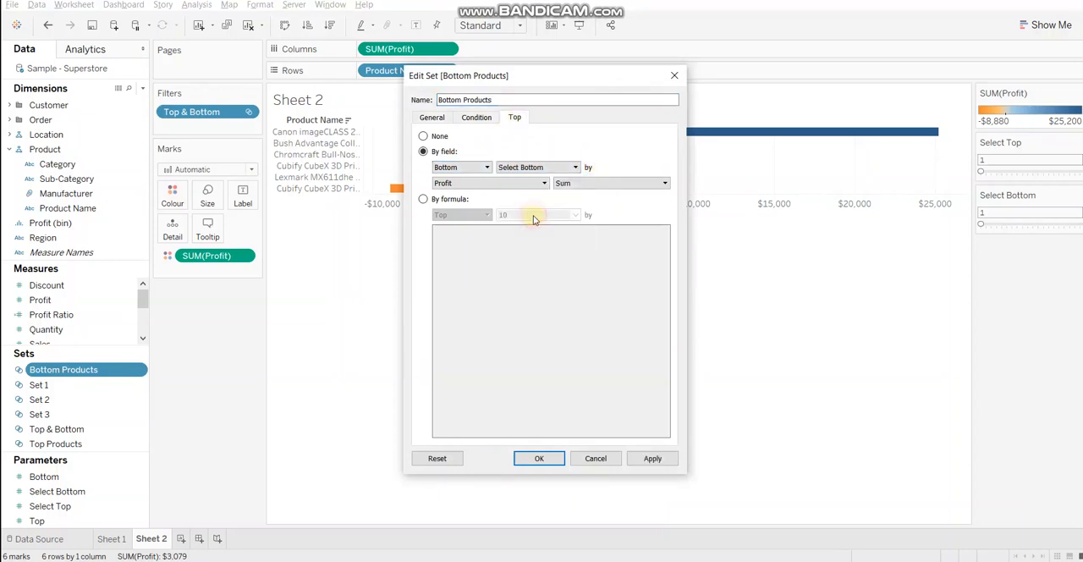
{"action": "left_click", "coordinate": [528, 458]}
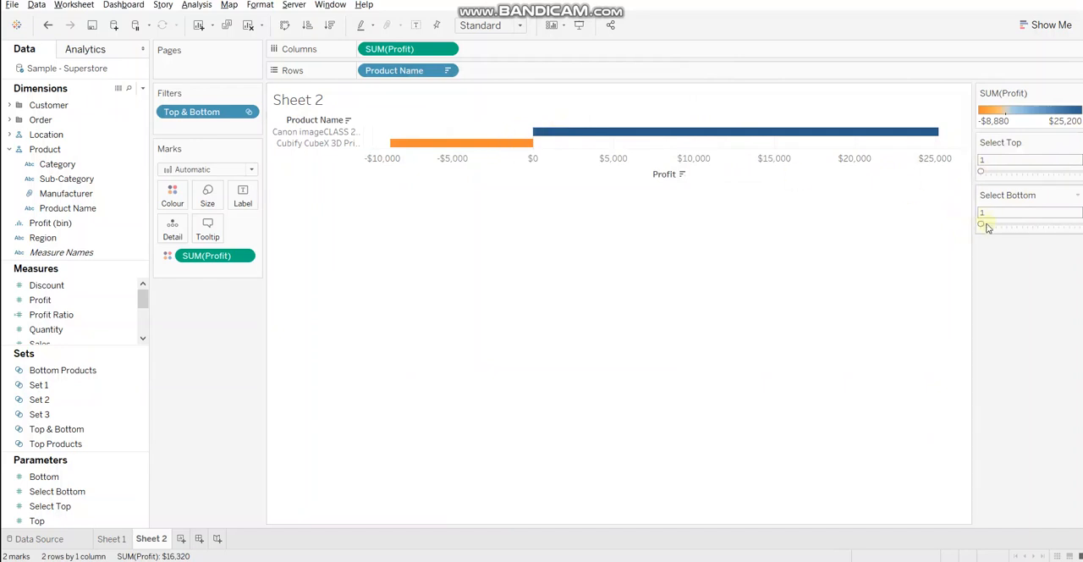
Set the Select Bottom parameter to 10 and the Select Top parameter to 8
{"action": "left_click_drag", "start_coordinate": [982, 223], "coordinate": [1029, 223]}
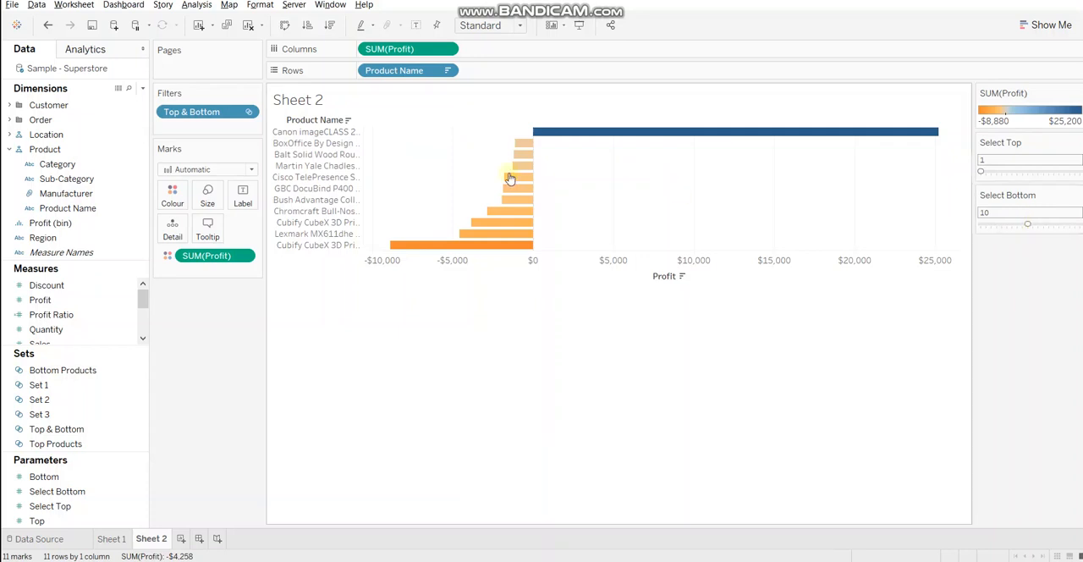
{"action": "mouse_move", "coordinate": [540, 224]}
{"action": "left_click_drag", "start_coordinate": [981, 169], "coordinate": [1043, 171]}
{"action": "left_click", "coordinate": [1017, 173]}
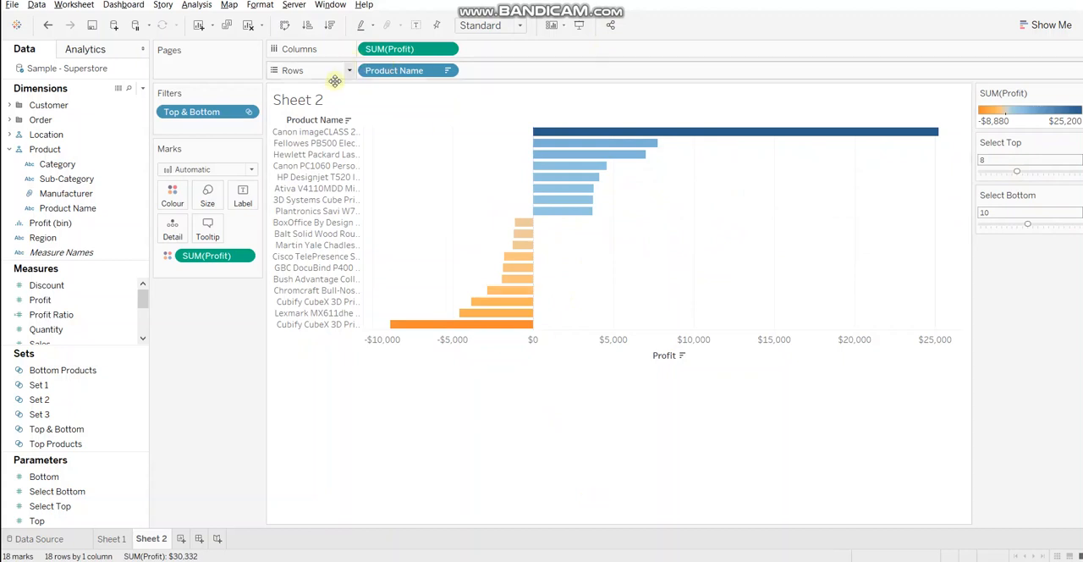
Replace the sheet title's text with "Top" followed by the inserted Select Top parameter
{"action": "right_click", "coordinate": [314, 101]}
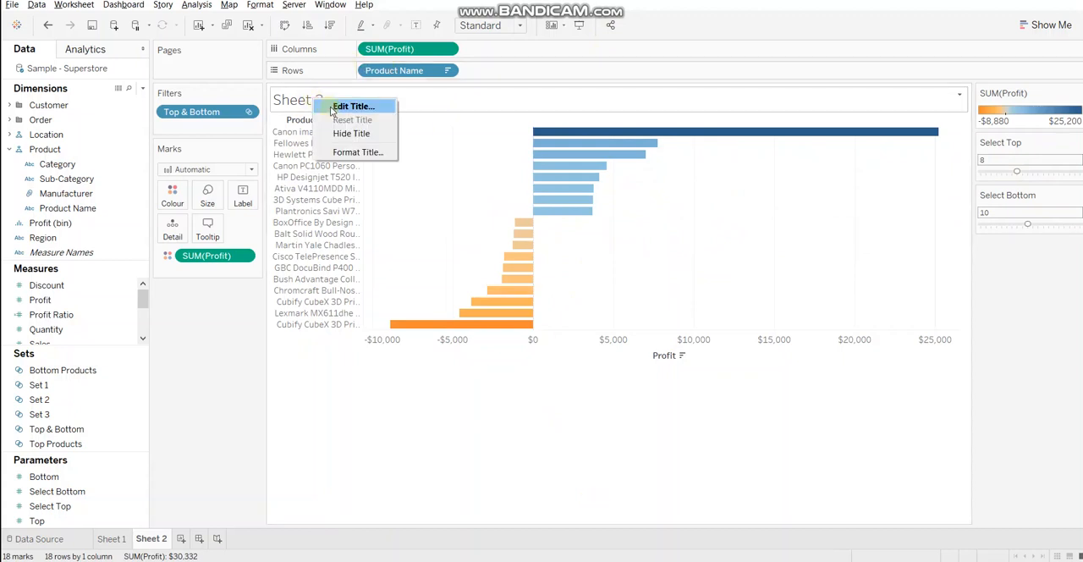
{"action": "left_click", "coordinate": [331, 109]}
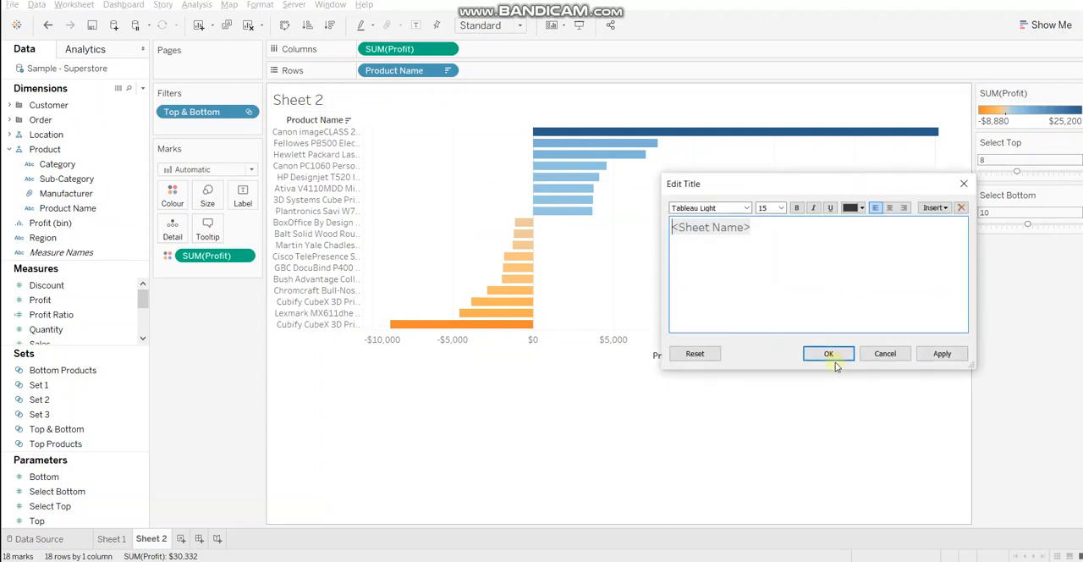
{"action": "key", "text": "ctrl+a"}
{"action": "key", "text": "BackSpace"}
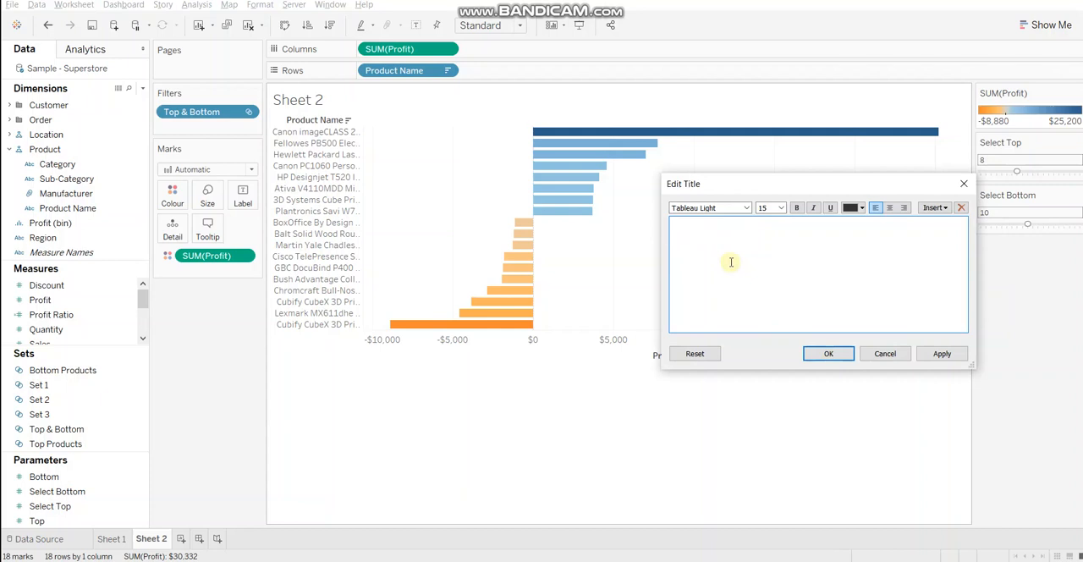
{"action": "type", "text": "Top"}
{"action": "left_click", "coordinate": [937, 208]}
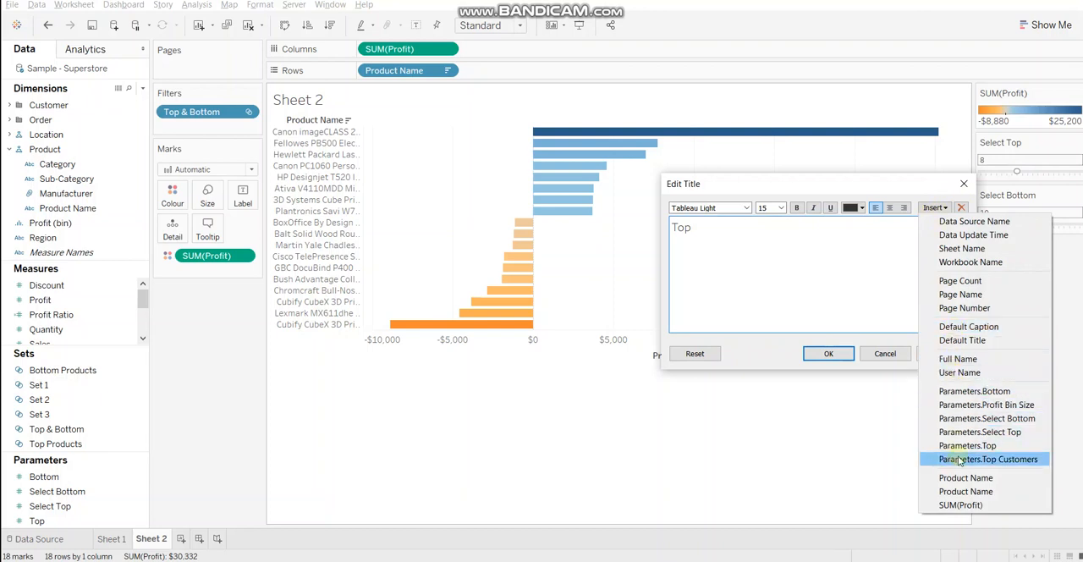
{"action": "left_click", "coordinate": [988, 432]}
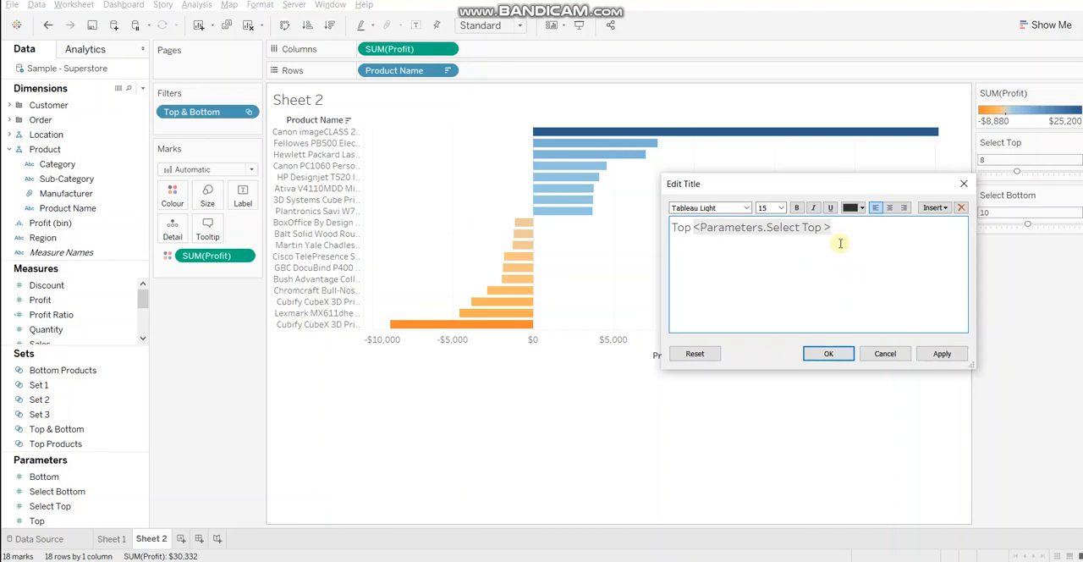
Extend the title with "& Bottom", the Select Bottom parameter and "Products by Profit", and apply it to the sheet
{"action": "type", "text": "& Bottom"}
{"action": "left_click", "coordinate": [934, 207]}
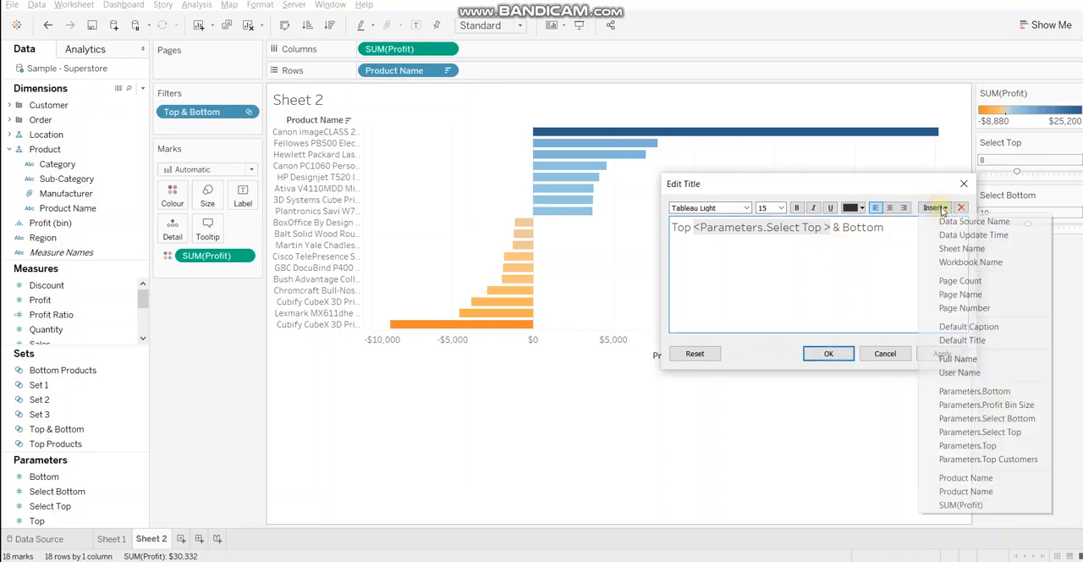
{"action": "left_click", "coordinate": [975, 418]}
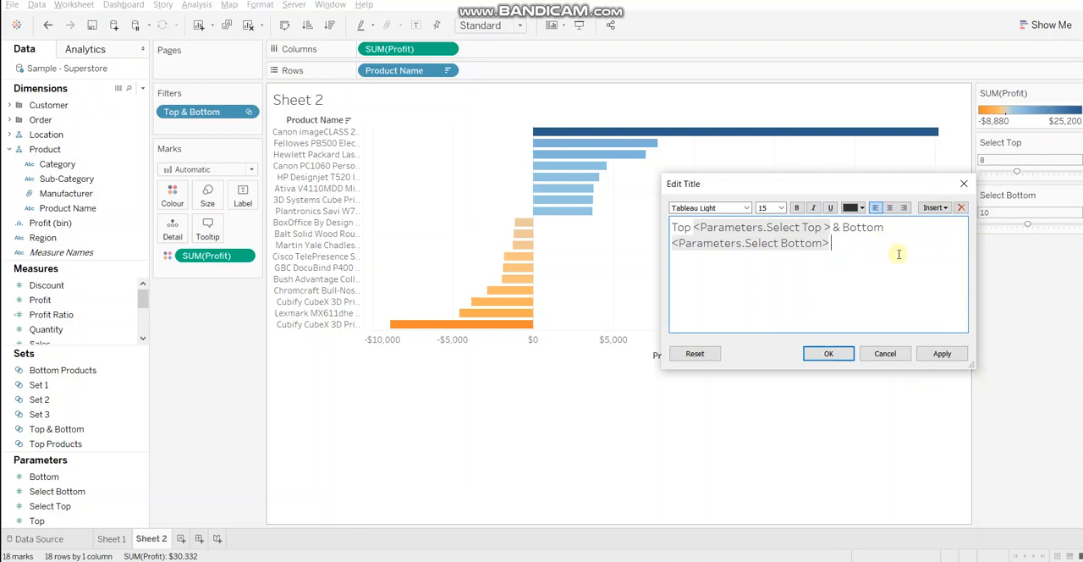
{"action": "type", "text": "Products by Profit"}
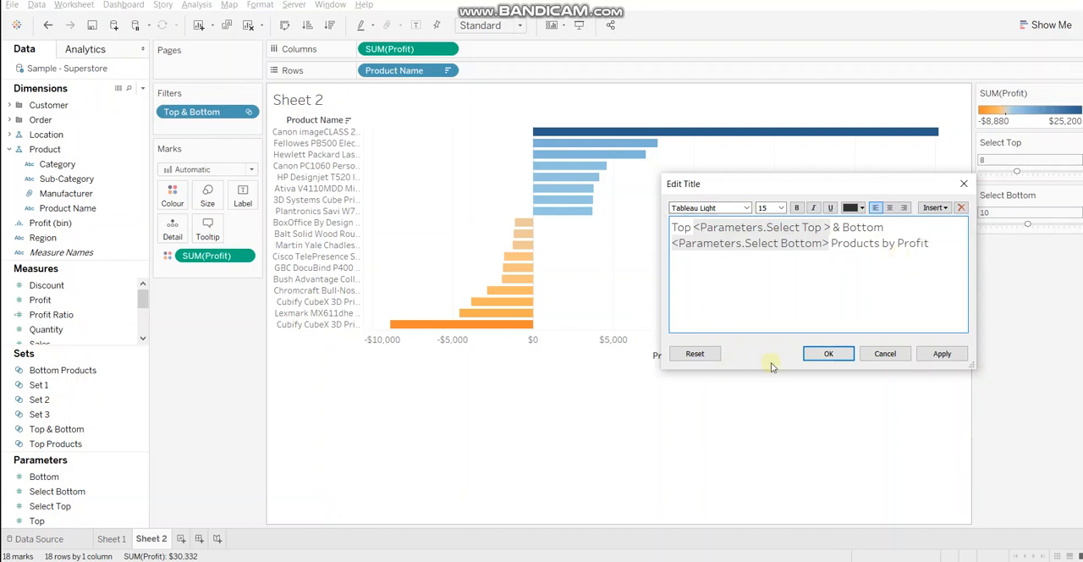
{"action": "left_click", "coordinate": [822, 355]}
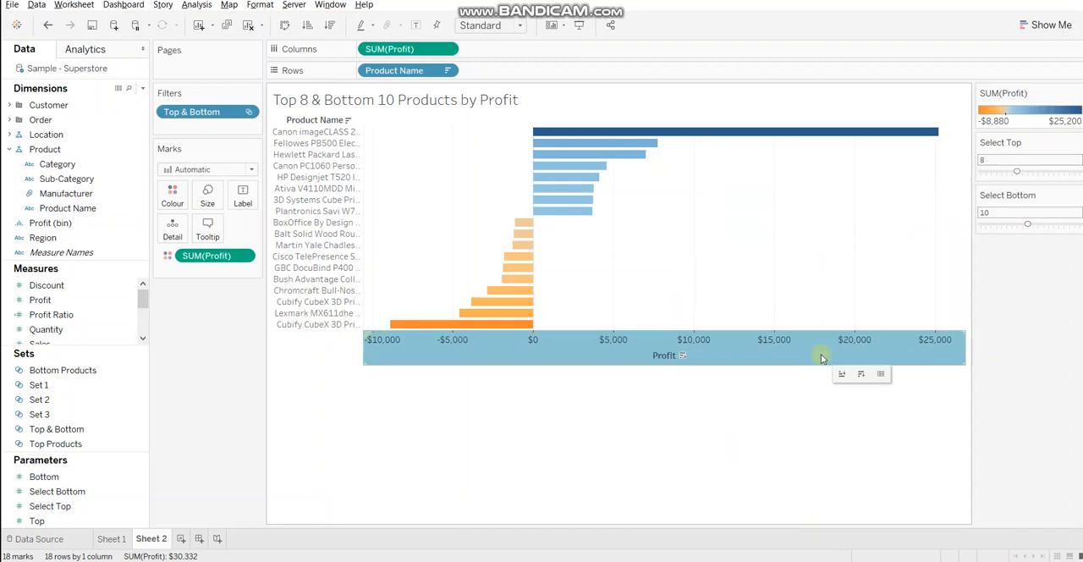
{"action": "left_click", "coordinate": [887, 371]}
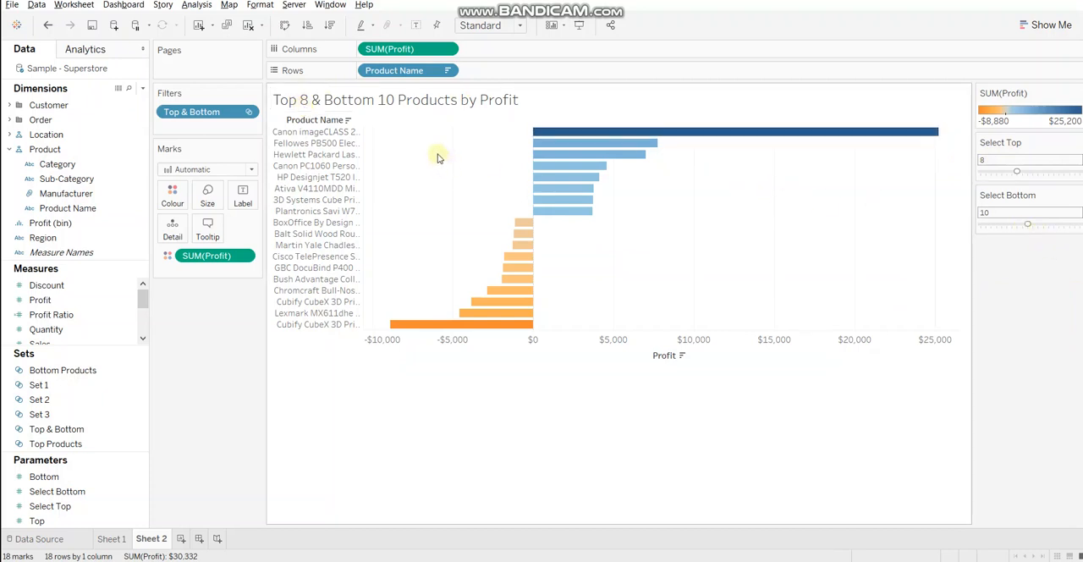
Set the Select Bottom parameter to 8
{"action": "left_click_drag", "start_coordinate": [1023, 225], "coordinate": [1017, 226]}
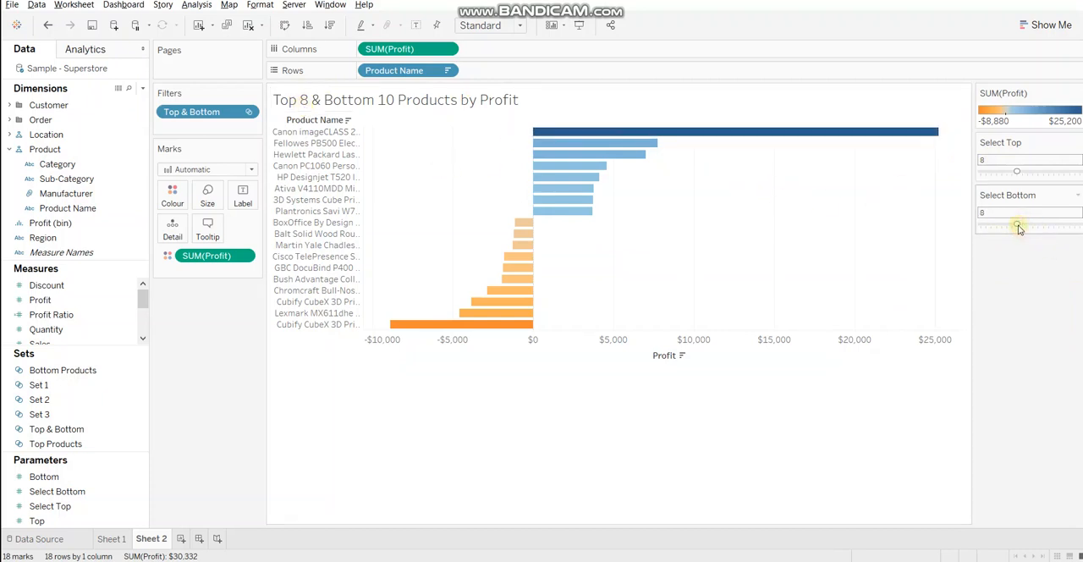